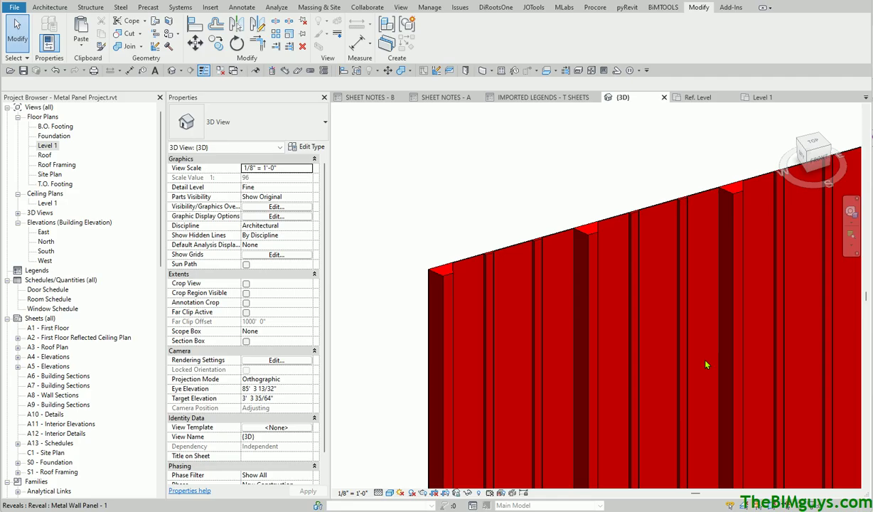
# Inspect the Metal Wall Panel - 1 reveal at the end of the red wall beside the double door in 3D.
pyautogui.scroll(-3, 705, 364)
pyautogui.scroll(5, 676, 403)
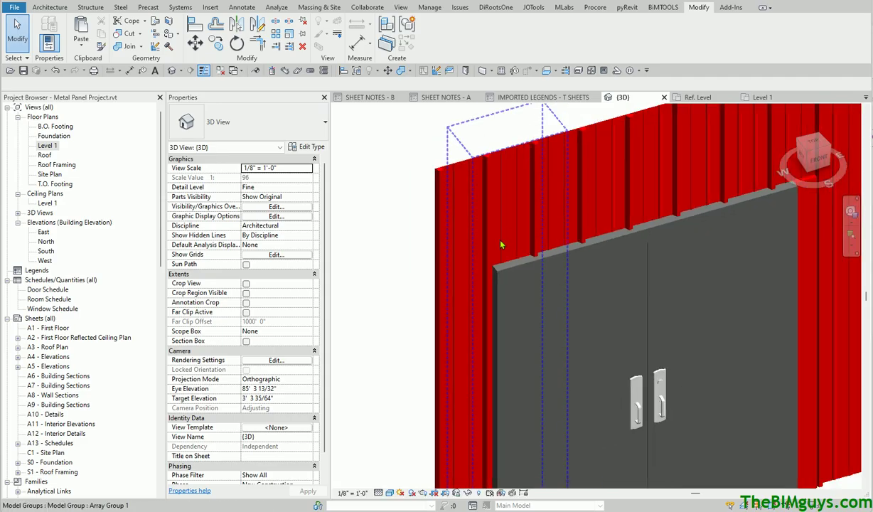
pyautogui.scroll(-1, 569, 284)
pyautogui.scroll(1, 644, 288)
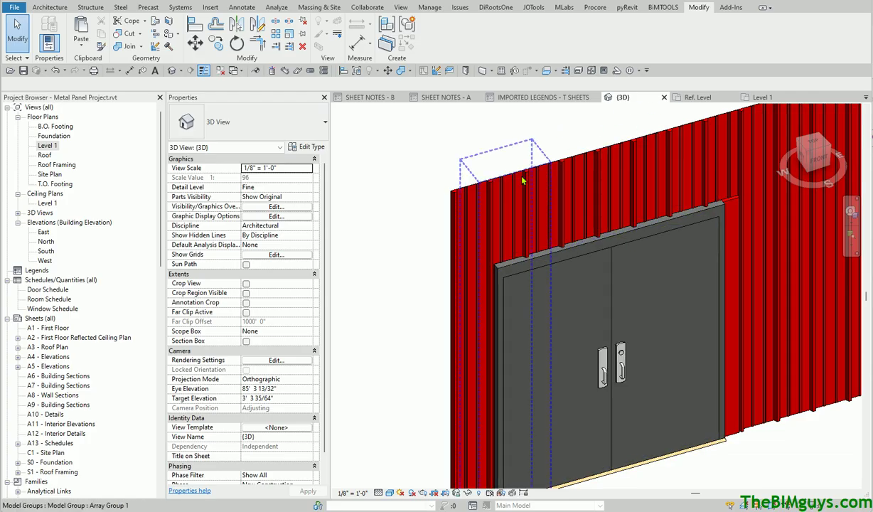
pyautogui.click(480, 194)
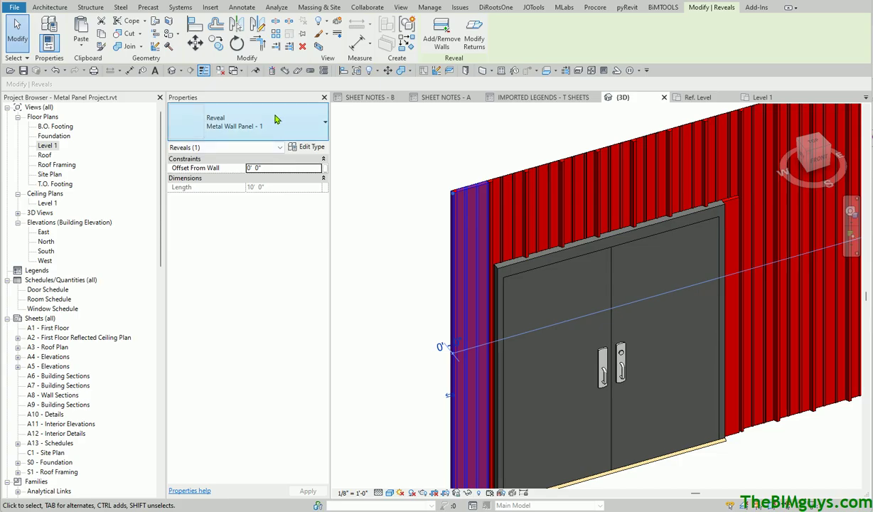
pyautogui.keyDown('shift'); pyautogui.moveTo(551, 248); pyautogui.dragTo(427, 263, button='middle'); pyautogui.keyUp('shift')
pyautogui.scroll(4, 423, 259)
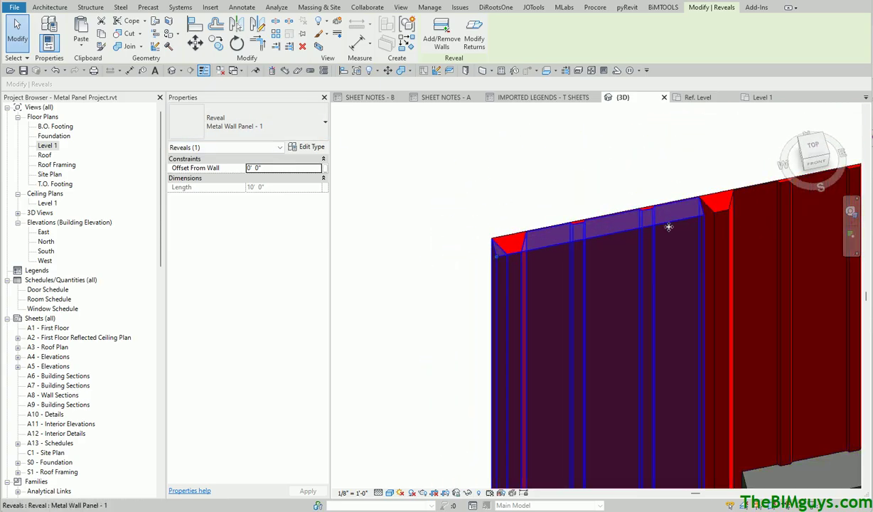
pyautogui.click(411, 217)
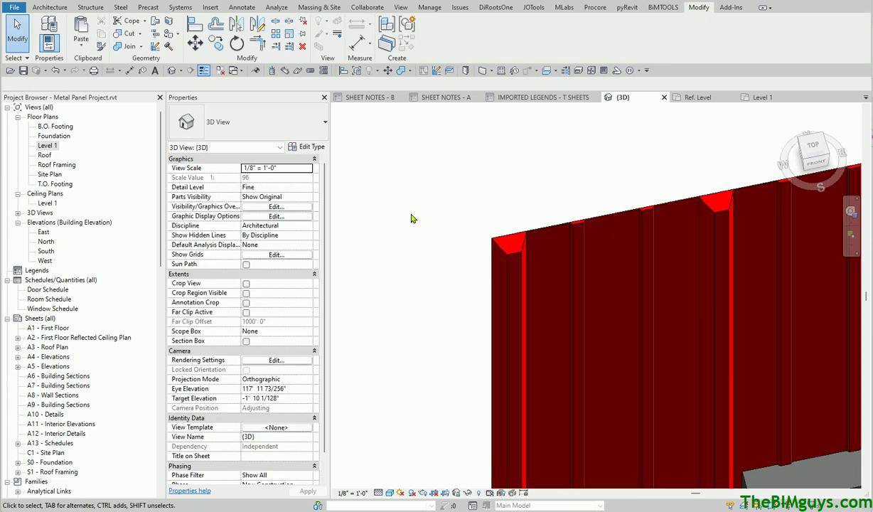
# Examine the Metal Panel - Red wall sweep at the end of the thick wall in 3D for comparison.
pyautogui.scroll(-3, 411, 217)
pyautogui.scroll(-1, 412, 221)
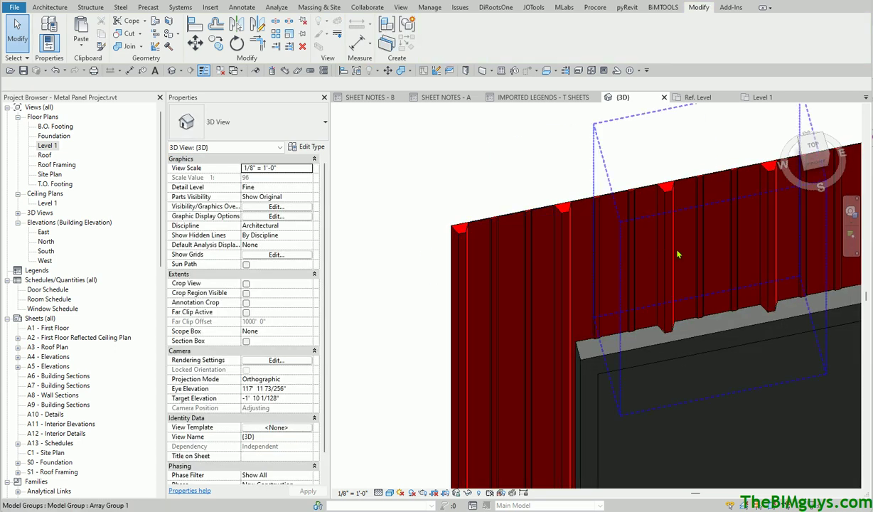
pyautogui.scroll(-3, 661, 285)
pyautogui.scroll(-3, 661, 284)
pyautogui.keyDown('shift'); pyautogui.moveTo(672, 321); pyautogui.dragTo(728, 323, button='middle'); pyautogui.keyUp('shift')
pyautogui.scroll(6, 734, 276)
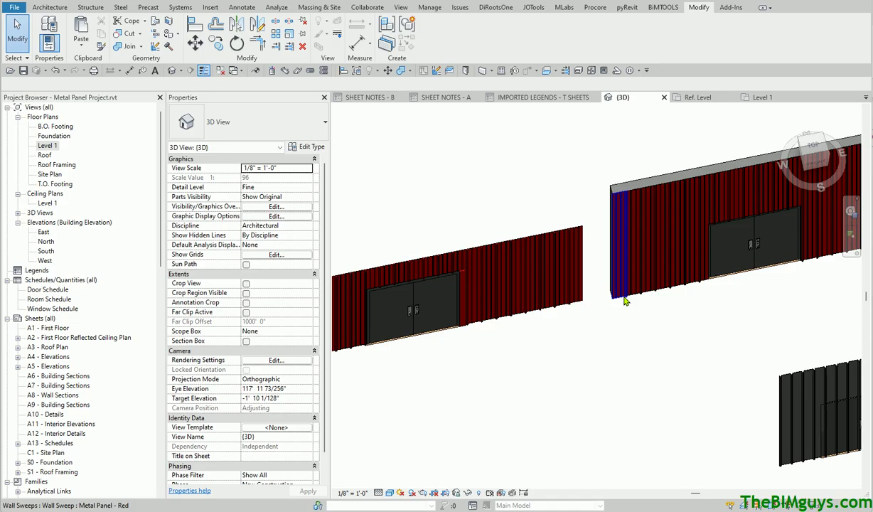
pyautogui.scroll(3, 623, 171)
pyautogui.click(623, 165)
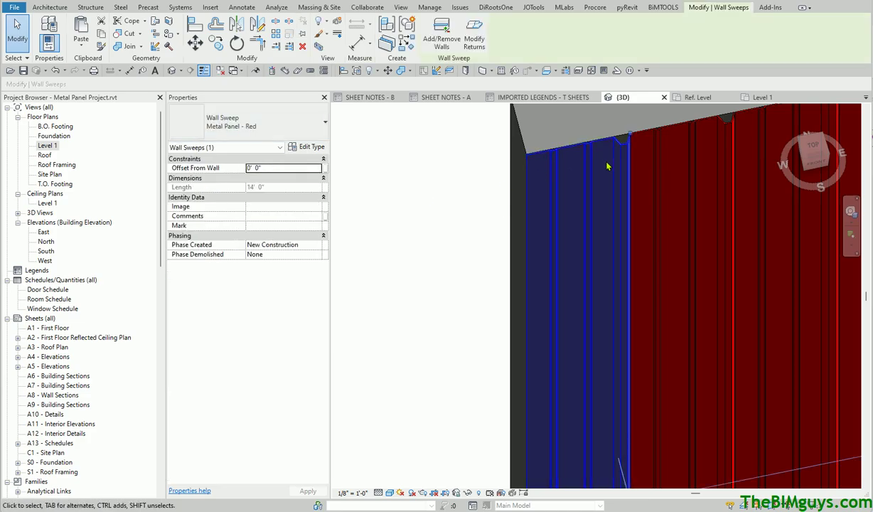
pyautogui.scroll(-6, 583, 249)
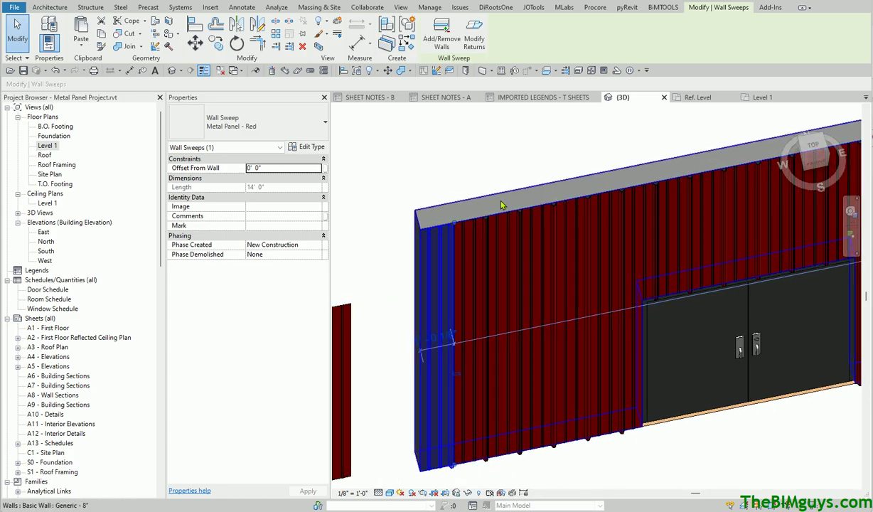
# Open the Level 1 floor plan and examine the wall sweep profile along the Generic - 8" wall.
pyautogui.click(57, 145)
pyautogui.doubleClick(56, 145)
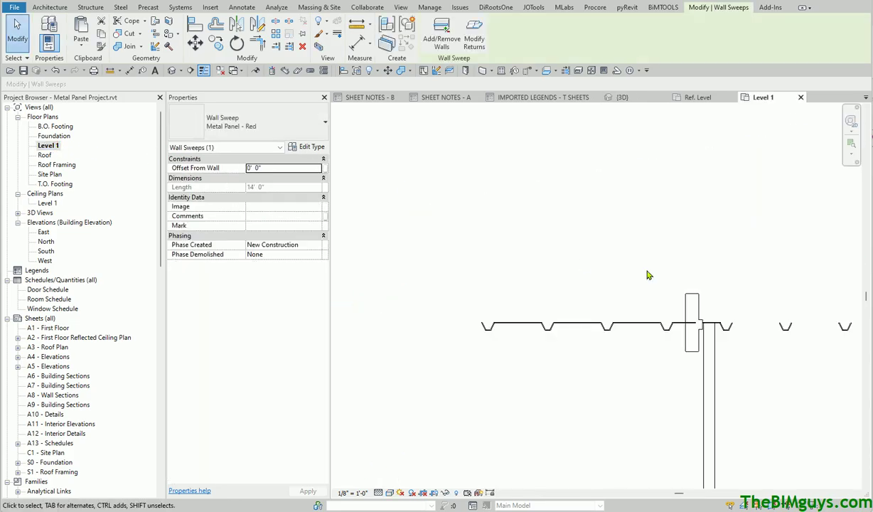
pyautogui.scroll(3, 686, 306)
pyautogui.scroll(2, 398, 235)
pyautogui.moveTo(398, 234); pyautogui.dragTo(553, 298, button='middle')
pyautogui.moveTo(535, 180); pyautogui.dragTo(535, 216, button='middle')
pyautogui.scroll(1, 536, 217)
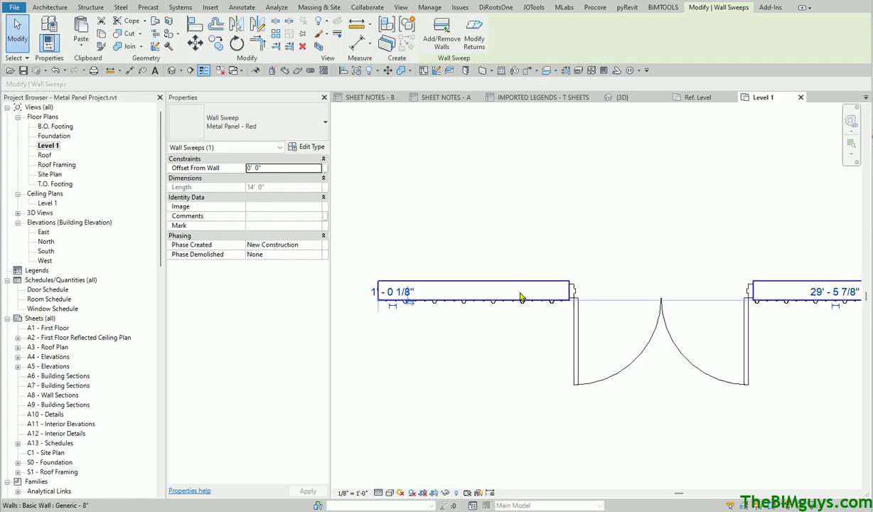
pyautogui.scroll(5, 507, 315)
pyautogui.scroll(-1, 507, 315)
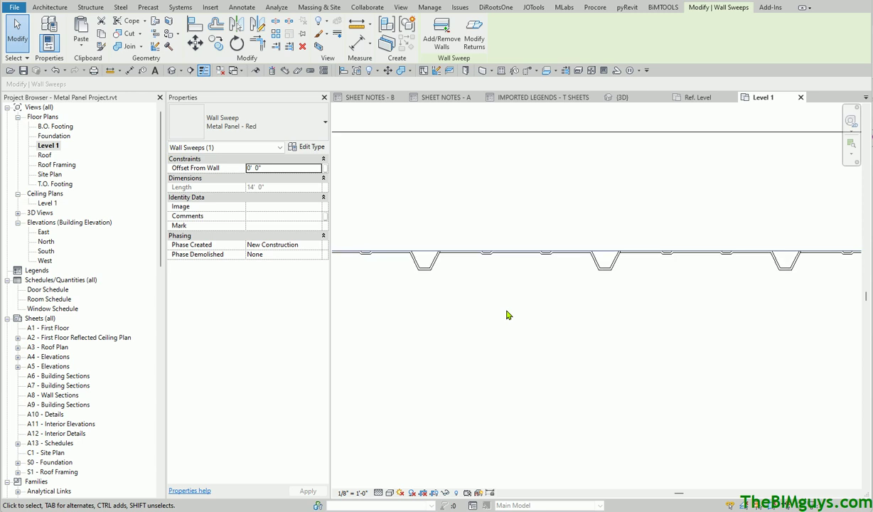
# Hide the Generic - 8" wall element in the Level 1 plan to isolate its metal panel sweeps, and restore it.
pyautogui.click(514, 133)
pyautogui.rightClick(514, 133)
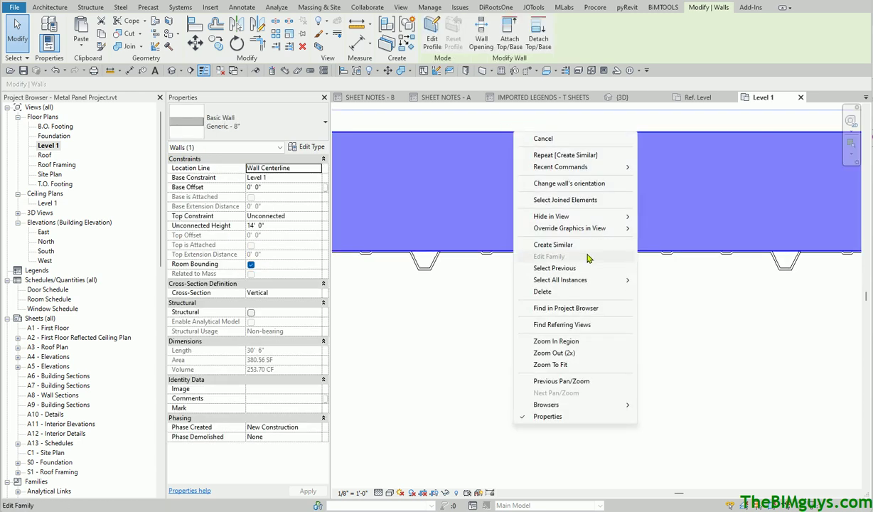
pyautogui.moveTo(581, 223)
pyautogui.click(662, 216)
pyautogui.scroll(-4, 462, 386)
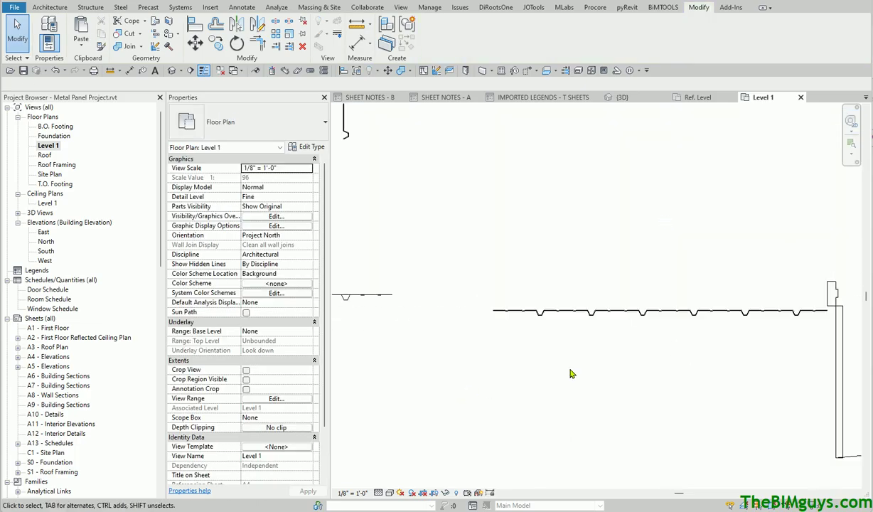
pyautogui.scroll(4, 548, 373)
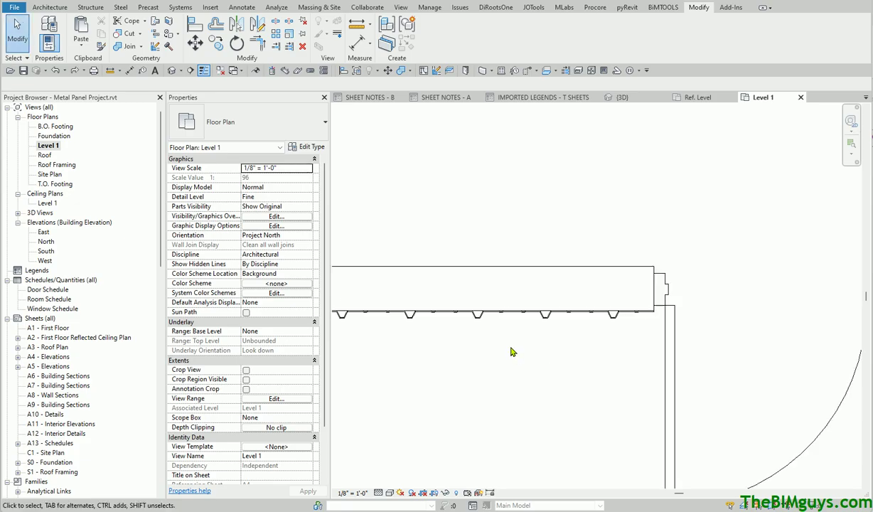
# Examine the end reveal of the metal wall panel run beside the double door in the Level 1 plan.
pyautogui.moveTo(512, 352); pyautogui.dragTo(719, 312, button='middle')
pyautogui.scroll(-5, 451, 343)
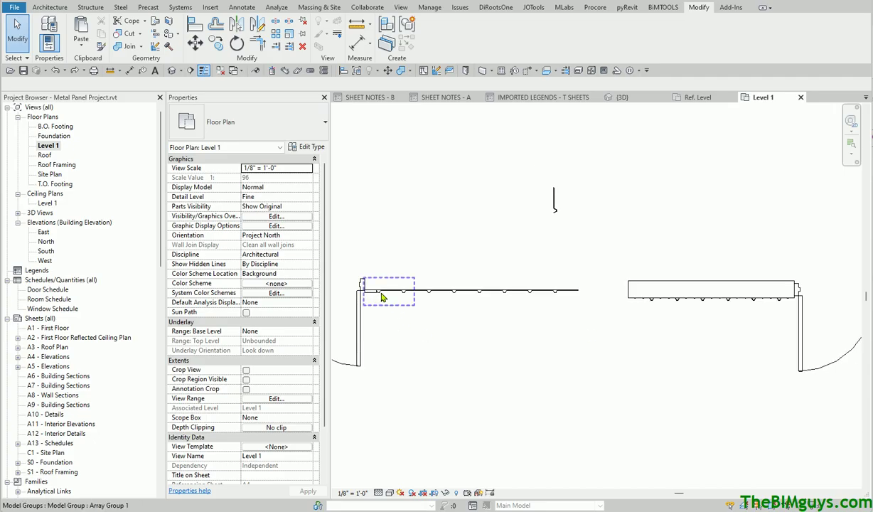
pyautogui.moveTo(370, 333); pyautogui.dragTo(746, 340, button='middle')
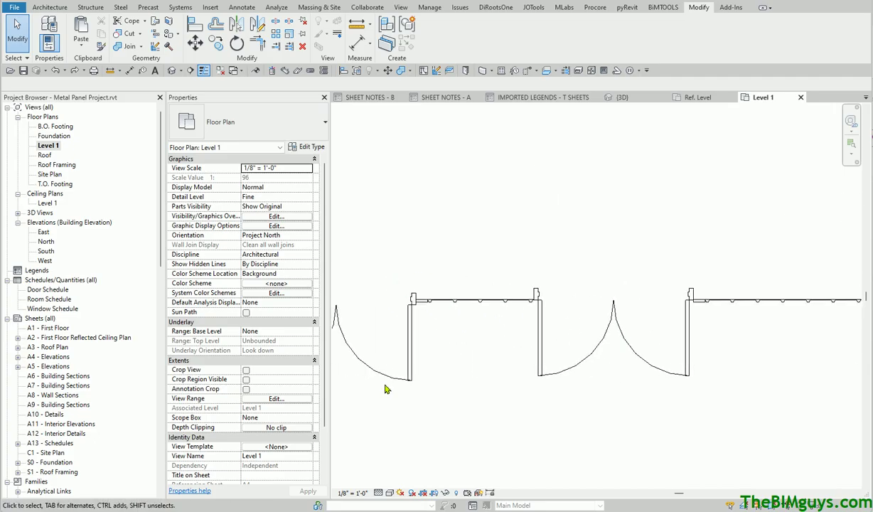
pyautogui.moveTo(386, 387); pyautogui.dragTo(579, 375, button='middle')
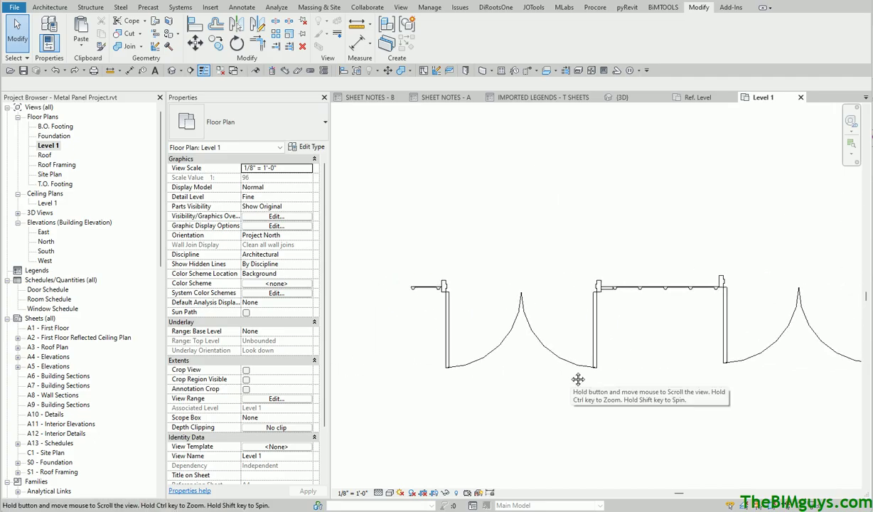
pyautogui.click(414, 288)
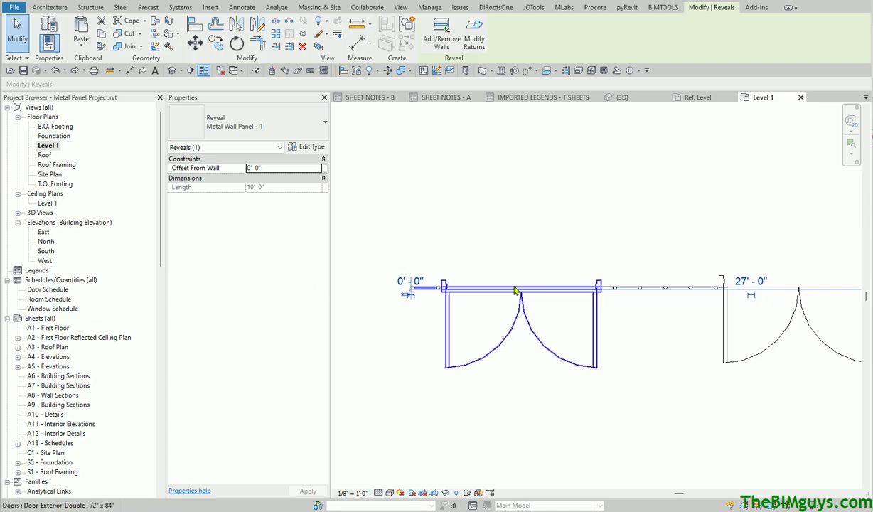
pyautogui.scroll(5, 415, 301)
pyautogui.click(417, 298)
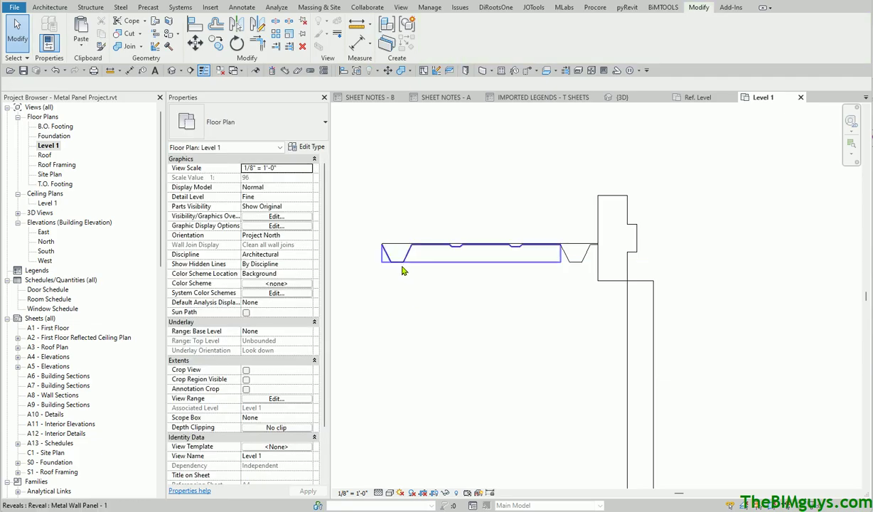
# Delete the end reveal in plan to check the Metal Wall Panel 1.25" wall underneath, and undo the deletion.
pyautogui.click(403, 262)
pyautogui.press('Delete')
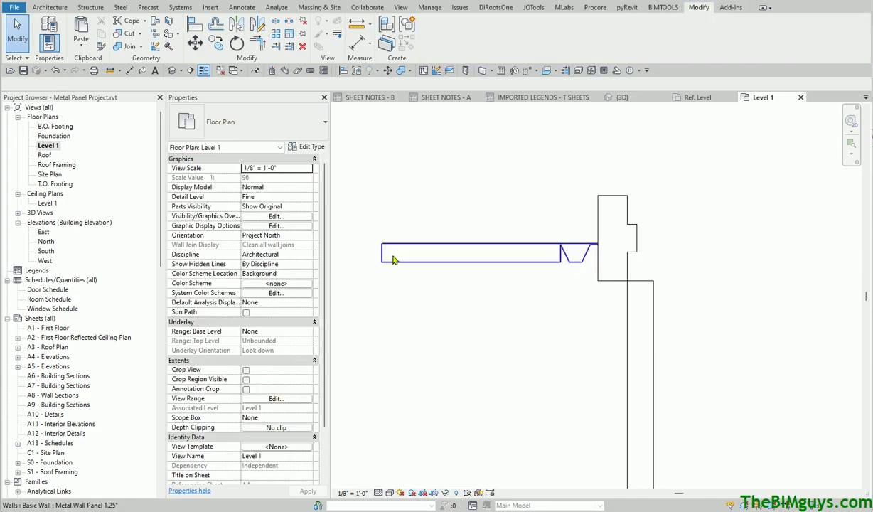
pyautogui.click(389, 259)
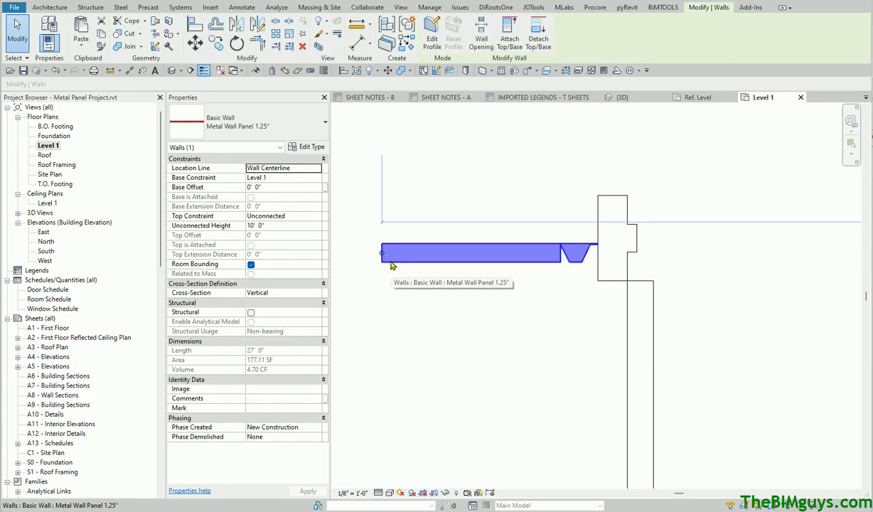
pyautogui.hotkey('ctrl', 'z')
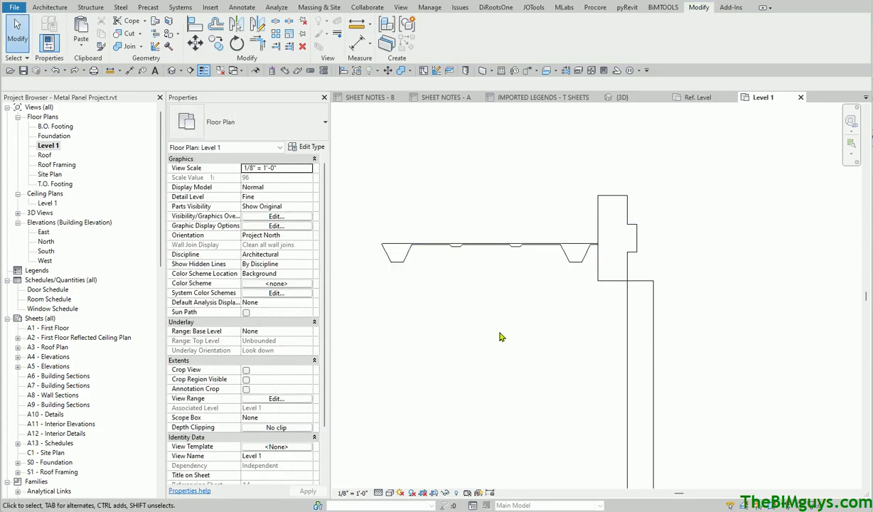
# Switch to the 3D view and delete the Metal Wall Panel - 1 reveal at the end of the red wall.
pyautogui.click(172, 71)
pyautogui.scroll(-3, 506, 308)
pyautogui.scroll(6, 426, 349)
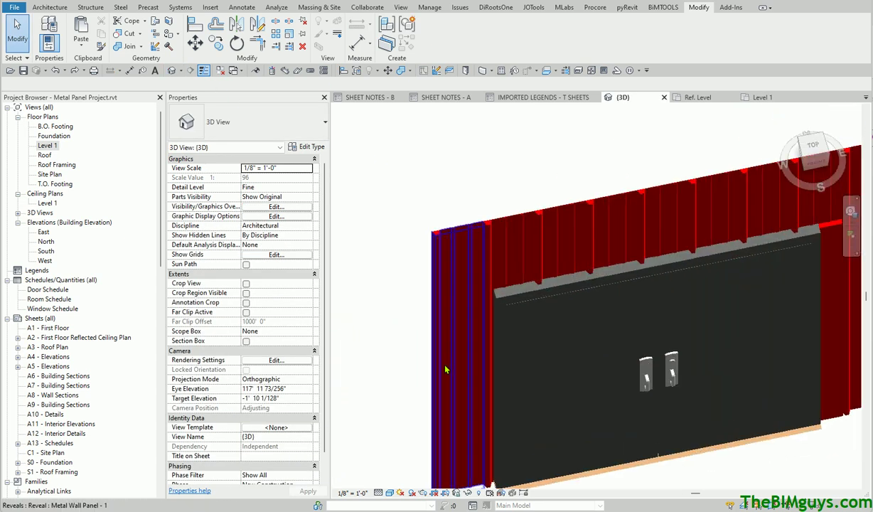
pyautogui.click(437, 276)
pyautogui.click(418, 260)
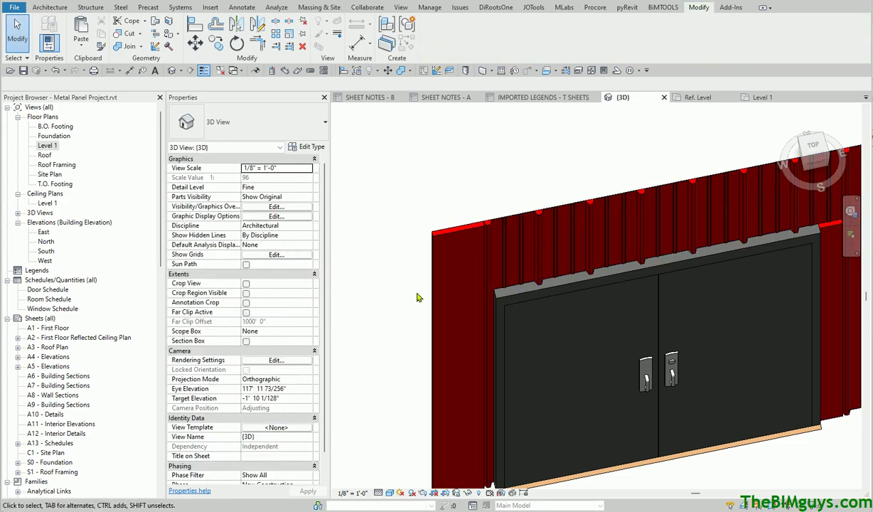
# Place a vertical wall reveal on the plain end section of the red wall beside the double door.
pyautogui.scroll(4, 435, 304)
pyautogui.scroll(-6, 434, 304)
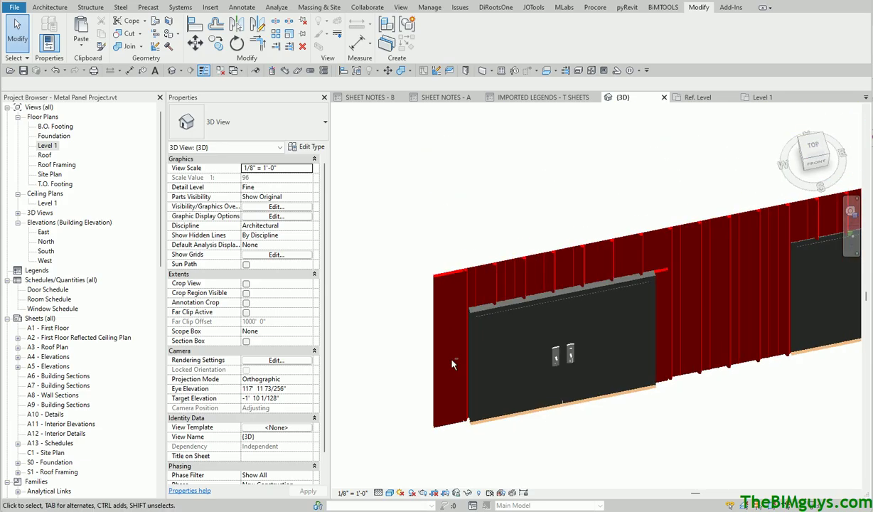
pyautogui.keyDown('shift'); pyautogui.moveTo(435, 305); pyautogui.dragTo(516, 312, button='middle'); pyautogui.keyUp('shift')
pyautogui.scroll(4, 448, 263)
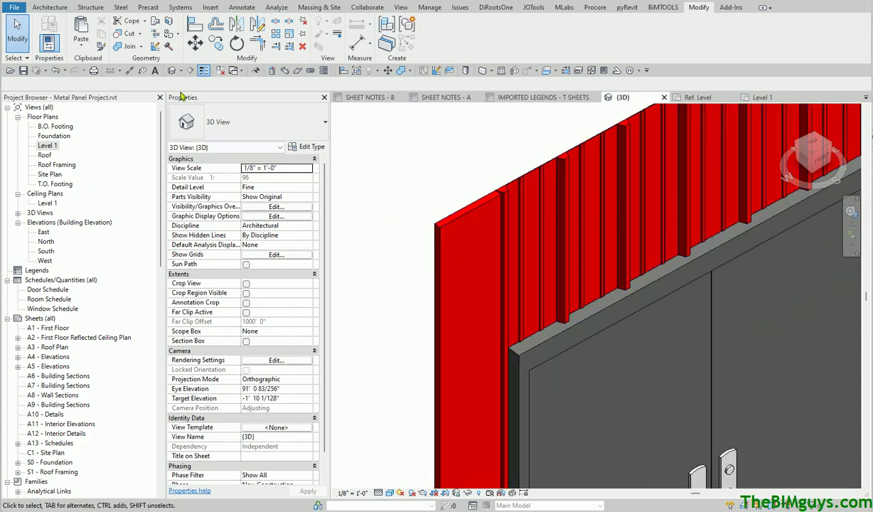
pyautogui.click(51, 7)
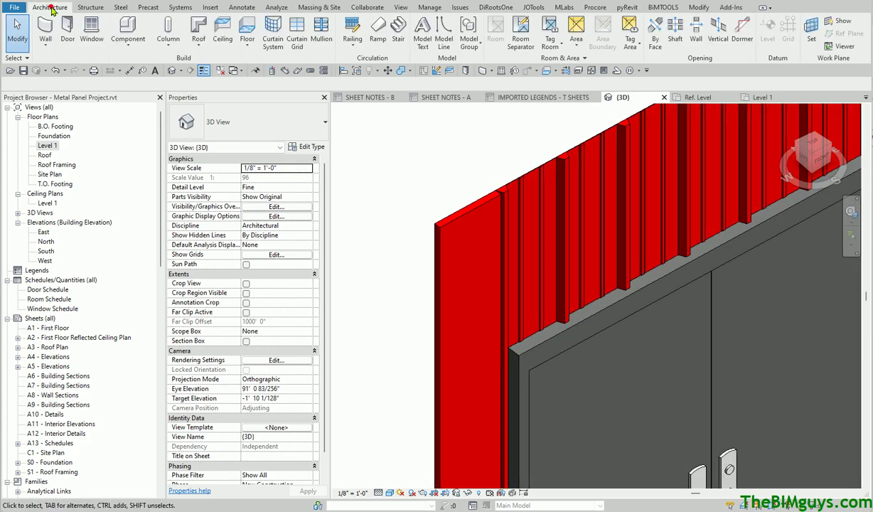
pyautogui.click(45, 44)
pyautogui.click(45, 152)
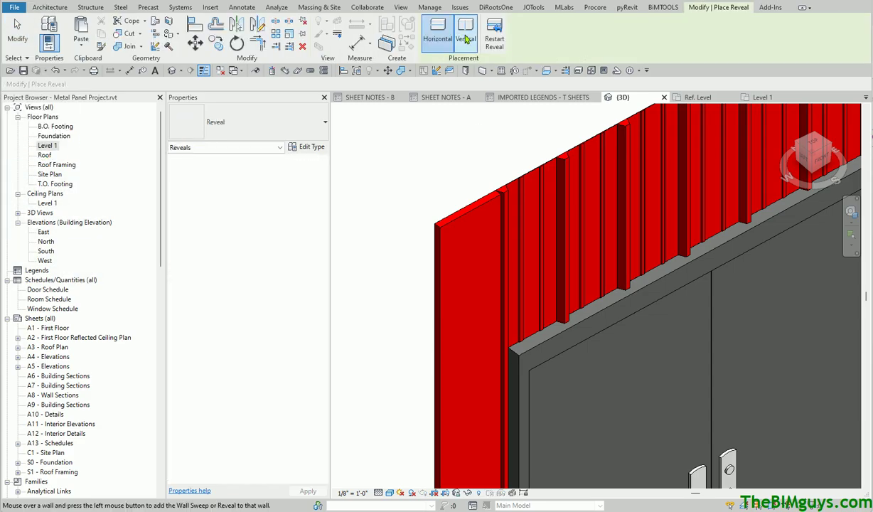
pyautogui.click(465, 39)
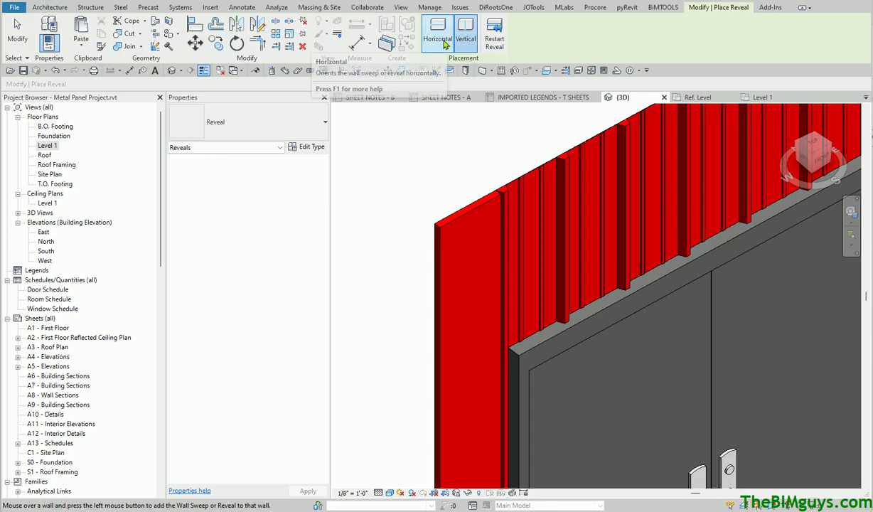
pyautogui.scroll(-3, 390, 233)
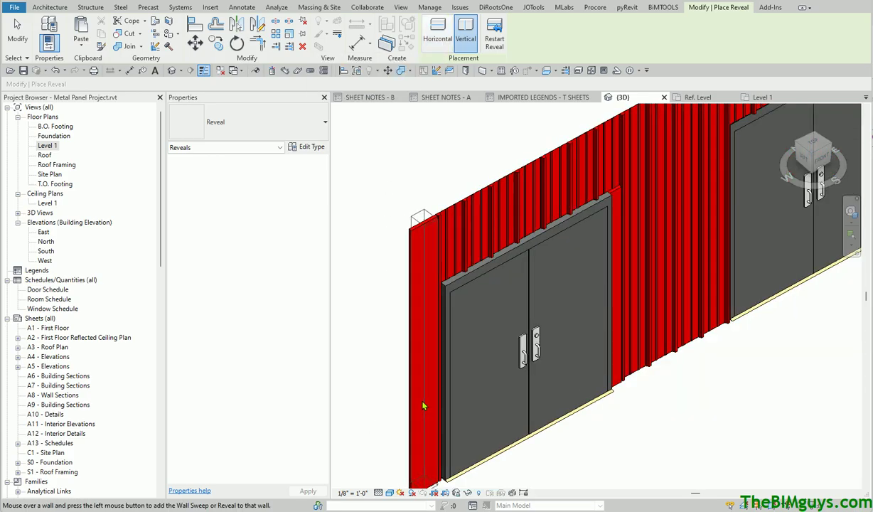
pyautogui.click(422, 405)
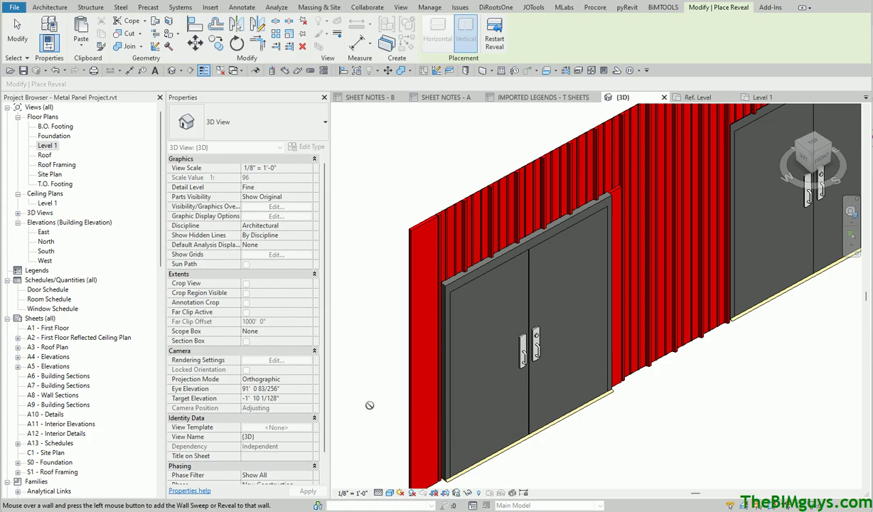
pyautogui.press('Escape')
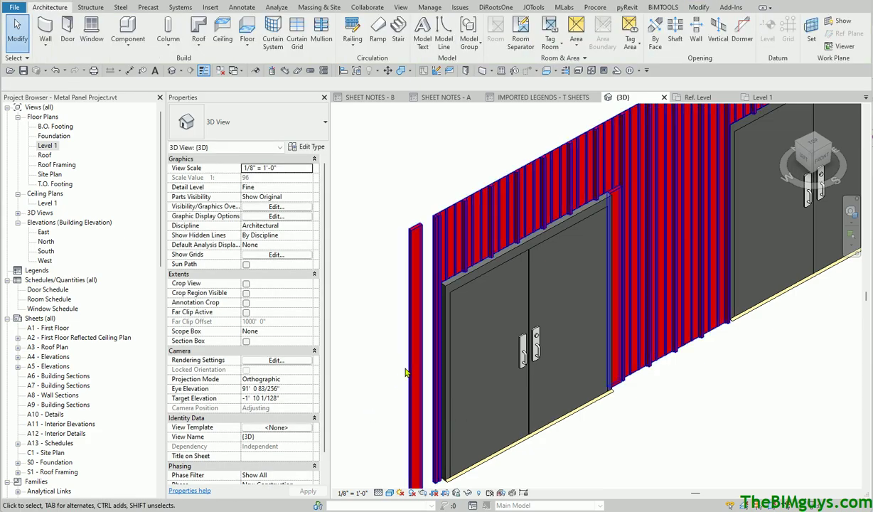
# Change the new end reveal to the Metal Wall Panel - 1 type and move it flush with the end of the red wall.
pyautogui.click(408, 330)
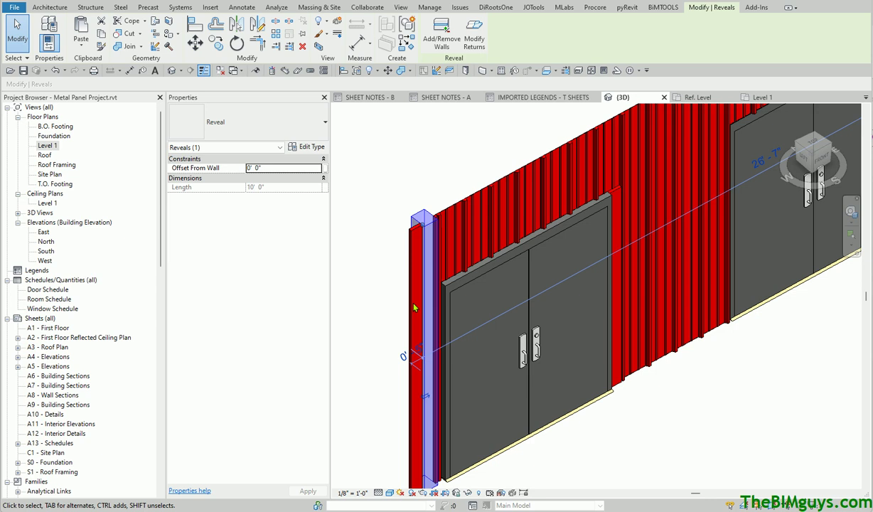
pyautogui.click(316, 124)
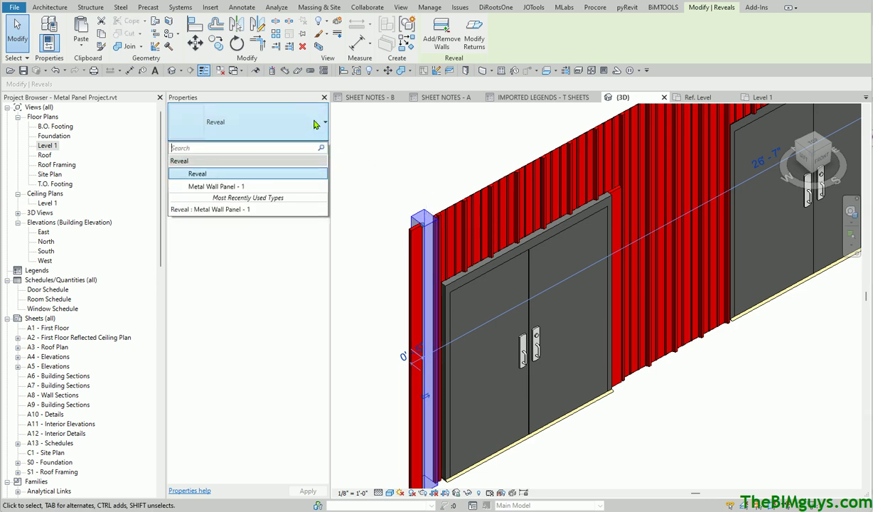
pyautogui.click(252, 187)
pyautogui.scroll(4, 441, 279)
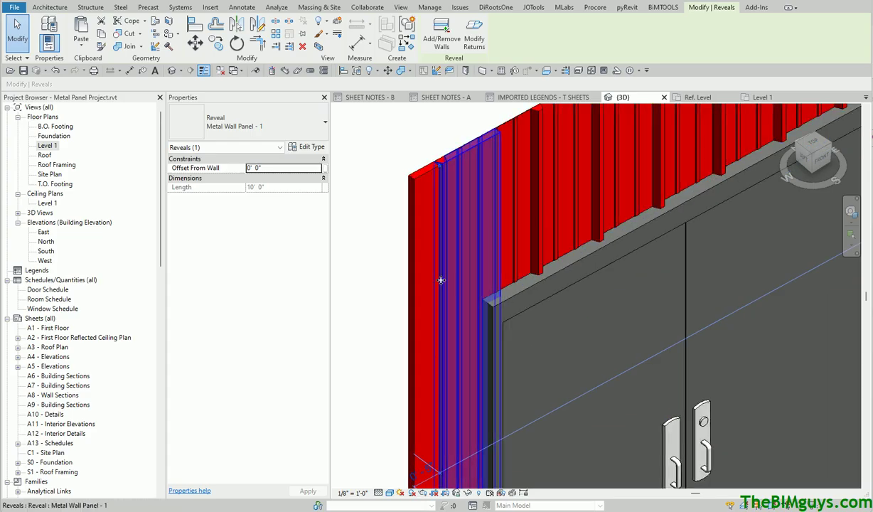
pyautogui.moveTo(444, 279); pyautogui.dragTo(416, 290)
pyautogui.click(358, 314)
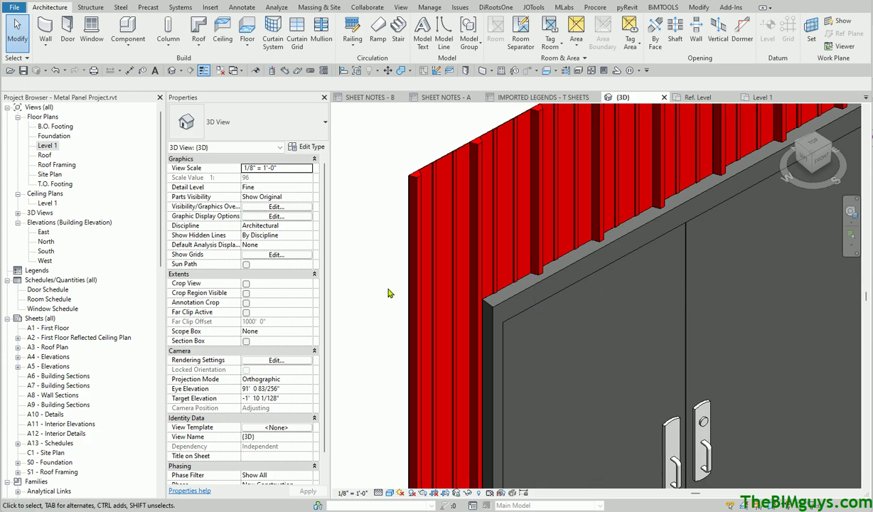
# Check which profile is assigned to the Metal Wall Panel - 1 type of the end reveal.
pyautogui.click(410, 274)
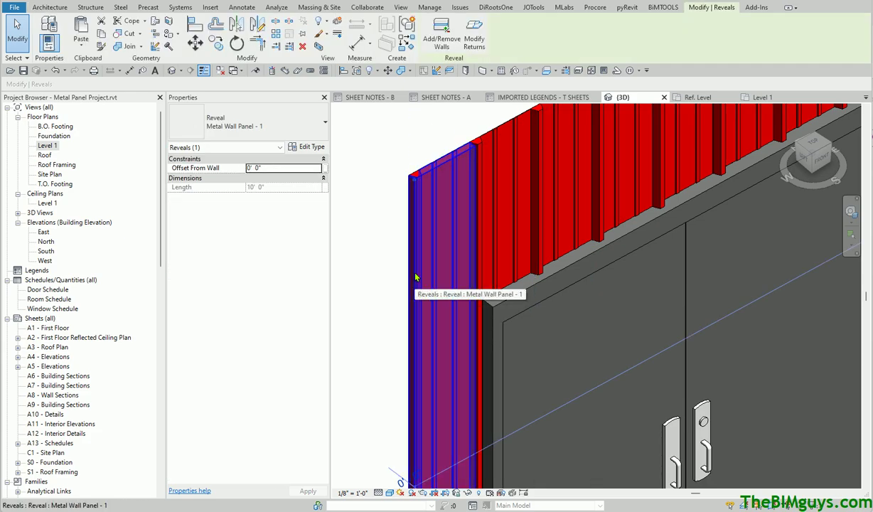
pyautogui.click(317, 149)
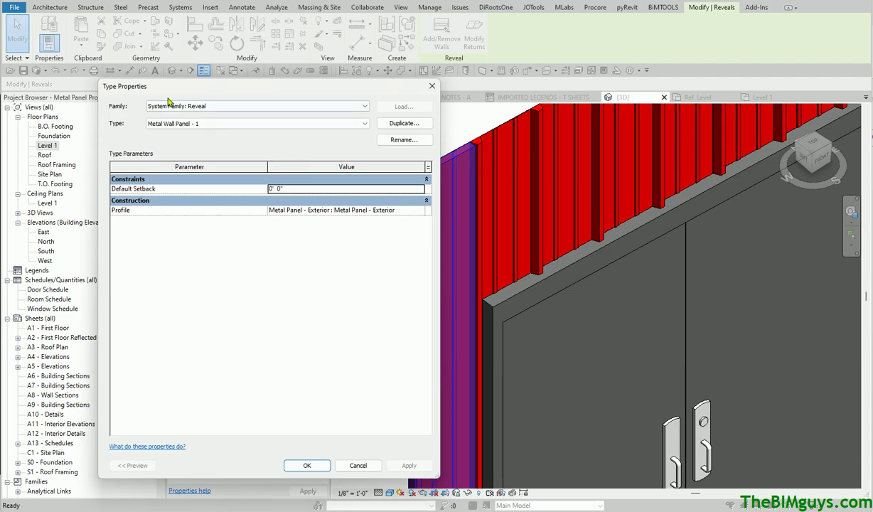
pyautogui.click(310, 463)
pyautogui.click(383, 387)
pyautogui.scroll(-3, 384, 388)
pyautogui.moveTo(384, 387)
pyautogui.mouseDown(button='middle')
pyautogui.moveTo(334, 384)
pyautogui.moveTo(460, 382)
pyautogui.moveTo(400, 386)
pyautogui.mouseUp(button='middle')
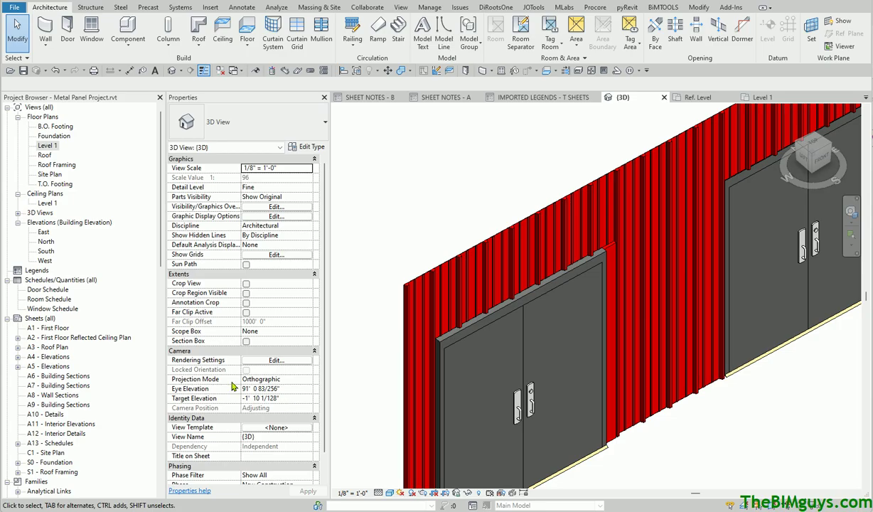
# Locate the Metal Panel - Exterior profile family in the project and compare it with the profile used by the end reveal's type.
pyautogui.moveTo(162, 259); pyautogui.dragTo(147, 452)
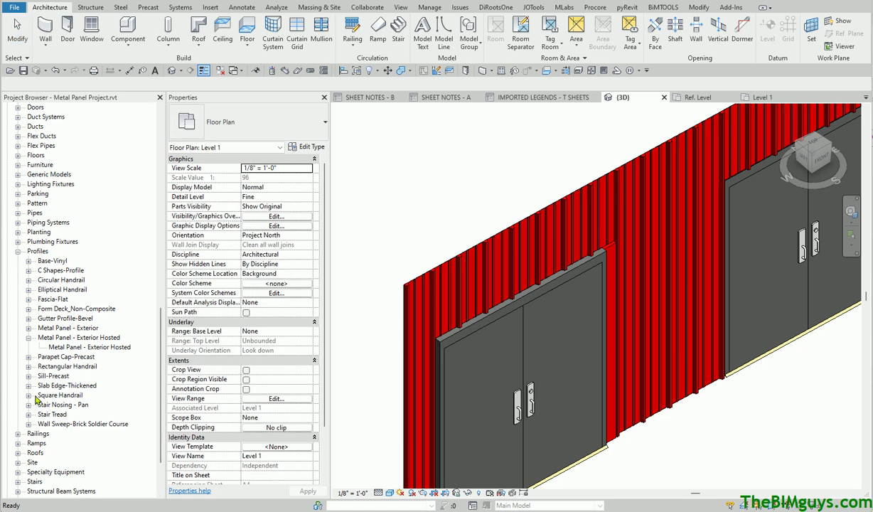
pyautogui.click(64, 328)
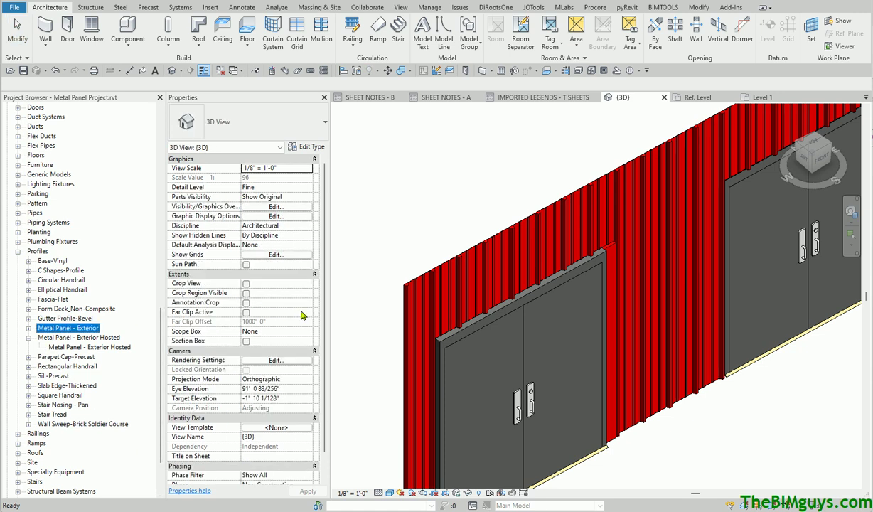
pyautogui.press('Return')
pyautogui.click(401, 305)
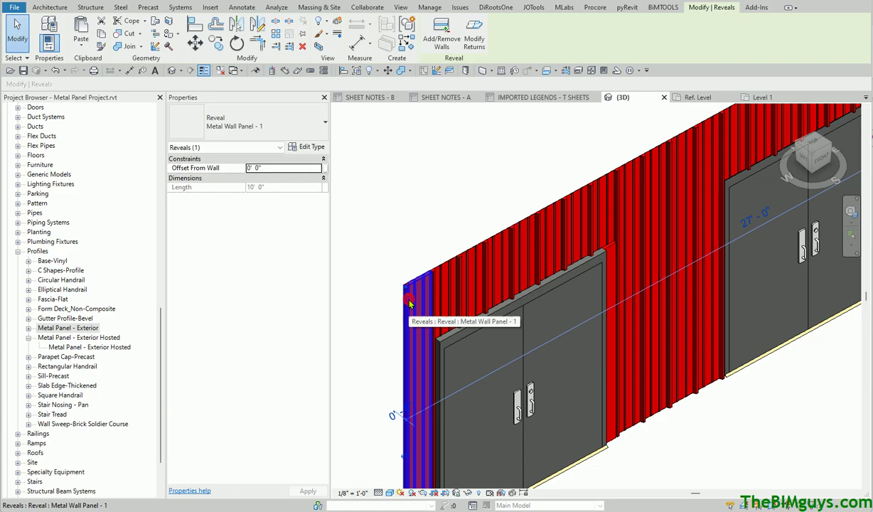
pyautogui.click(310, 146)
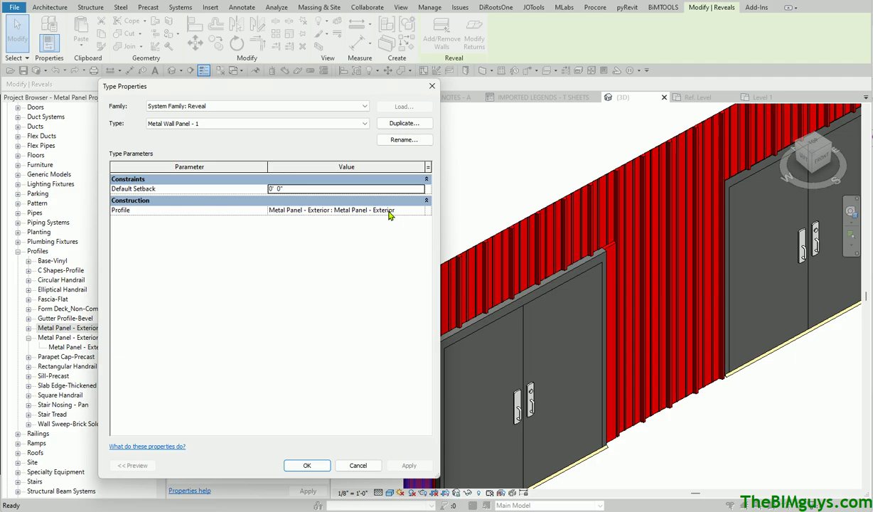
pyautogui.click(357, 465)
# Rename the Metal Panel - Exterior profile family as Metal Panel - Exterior - Reveal.
pyautogui.rightClick(83, 329)
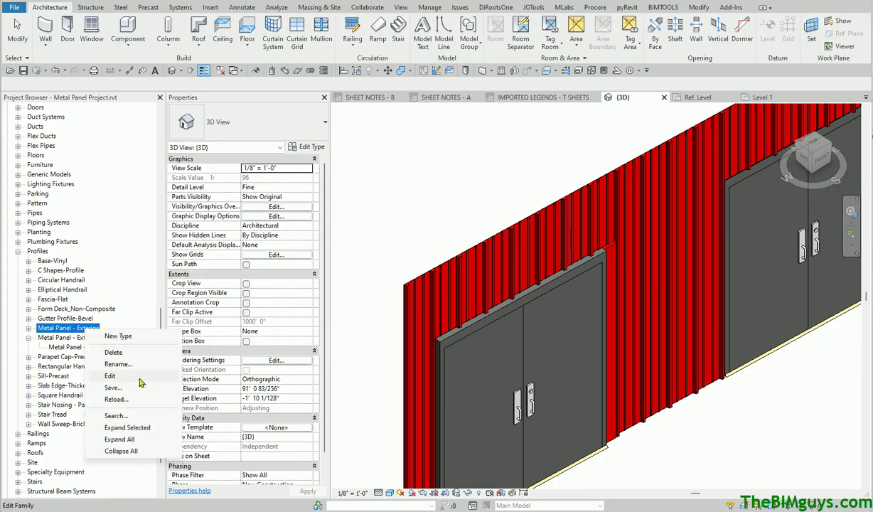
pyautogui.click(118, 364)
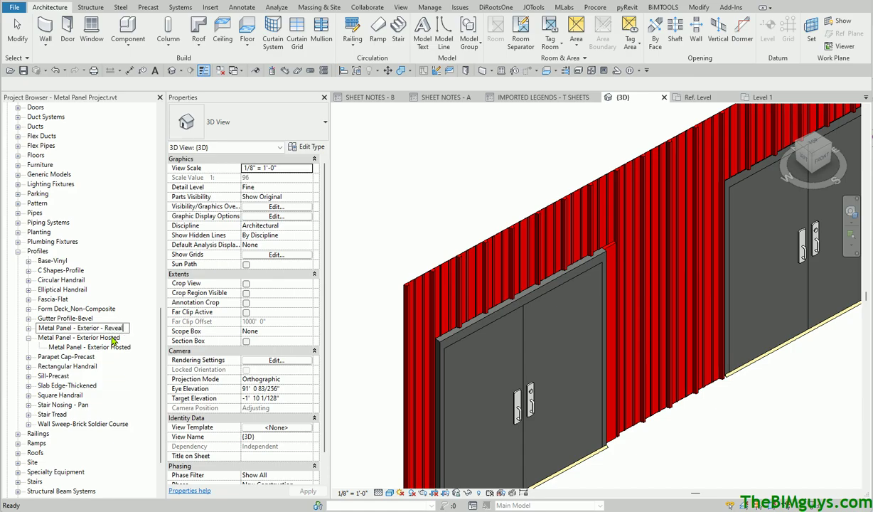
pyautogui.press('Return')
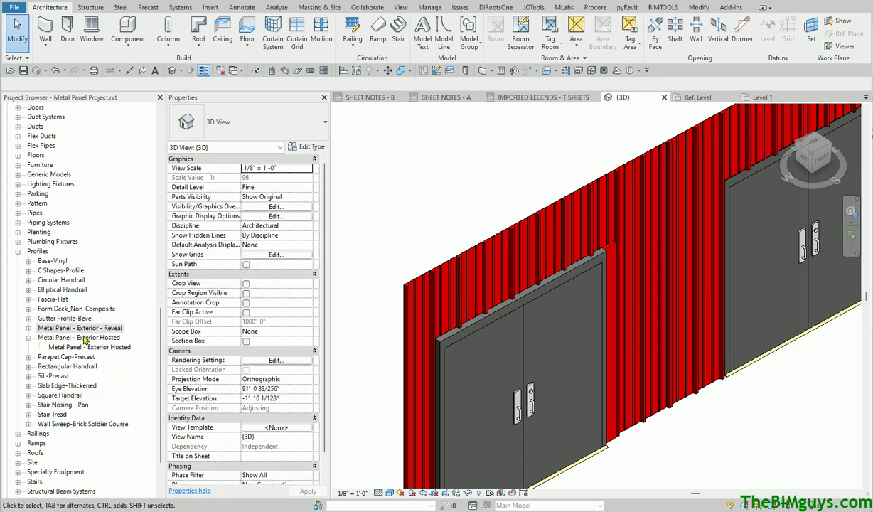
# Look at the type inside the Metal Panel - Exterior - Reveal profile family and open the family for editing.
pyautogui.click(28, 328)
pyautogui.doubleClick(78, 338)
pyautogui.click(352, 465)
pyautogui.click(61, 328)
pyautogui.rightClick(60, 327)
pyautogui.click(86, 373)
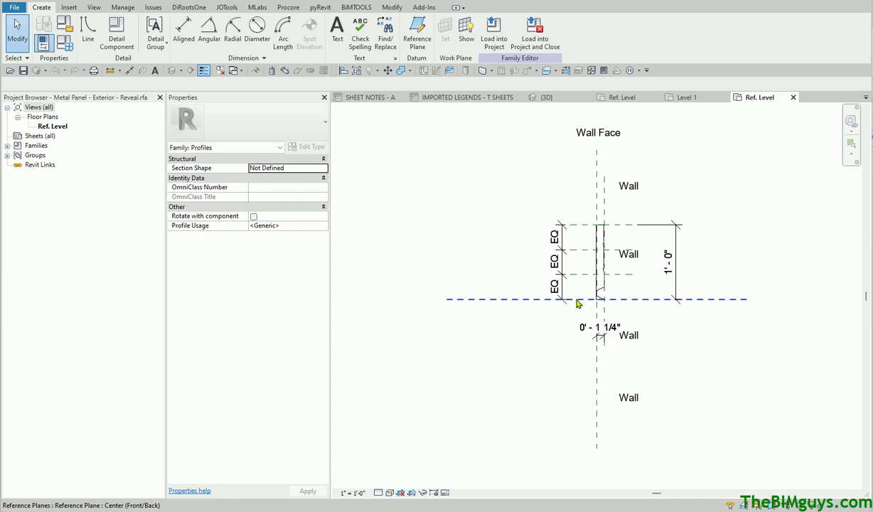
# Examine the closed profile loop against the wall face and reference planes, and close the family without saving.
pyautogui.scroll(5, 603, 299)
pyautogui.scroll(-2, 496, 321)
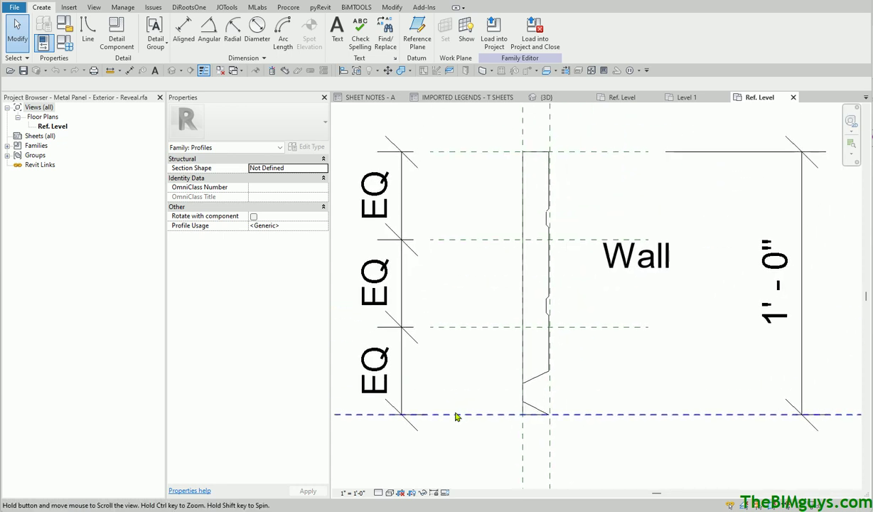
pyautogui.scroll(3, 541, 342)
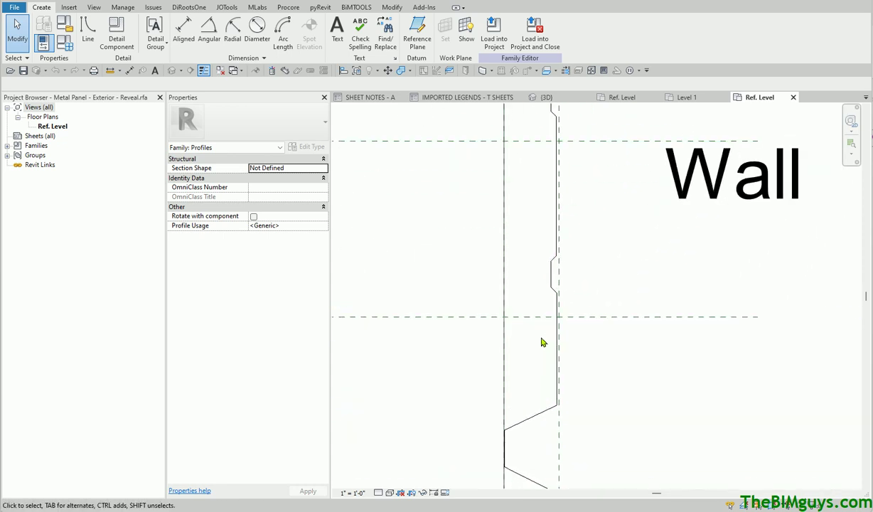
pyautogui.press('Tab')
pyautogui.click(504, 371)
pyautogui.scroll(-3, 504, 370)
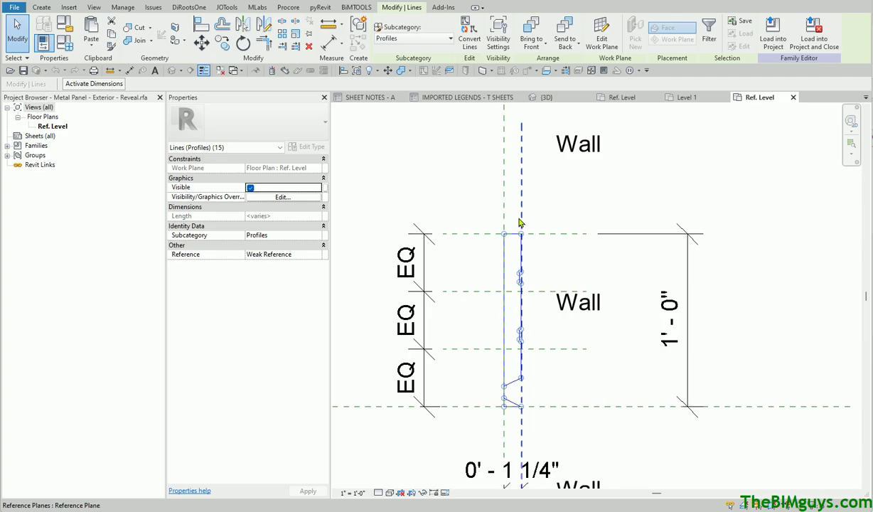
pyautogui.scroll(-4, 685, 210)
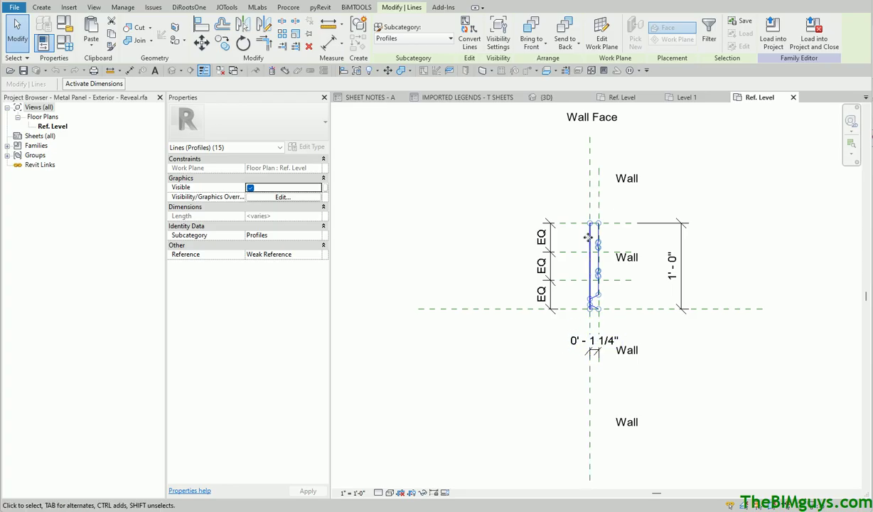
pyautogui.scroll(5, 557, 265)
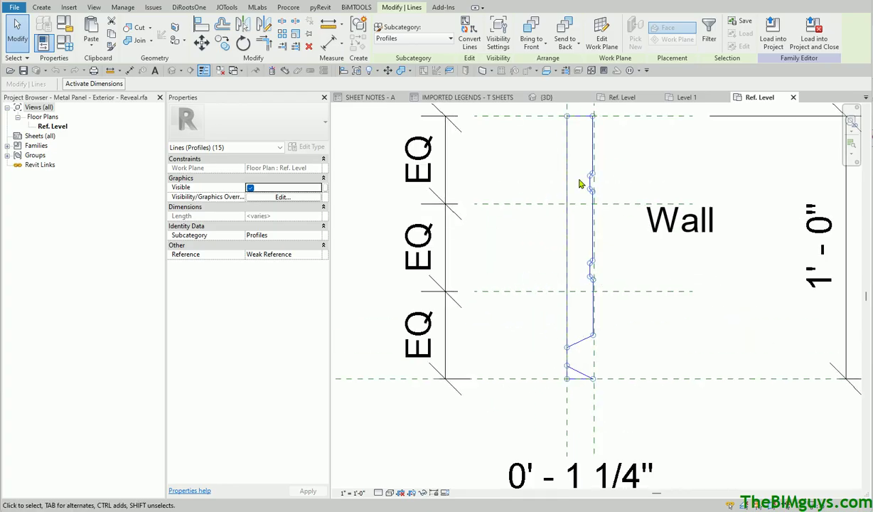
pyautogui.click(634, 355)
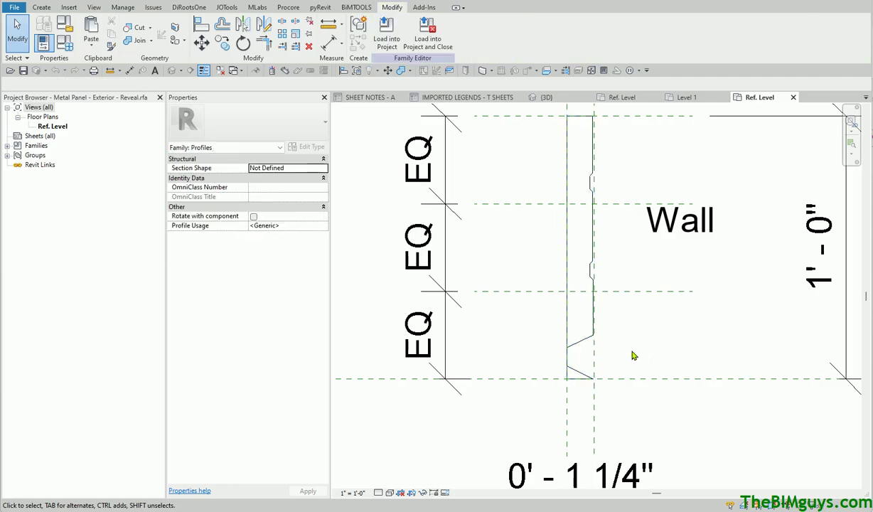
pyautogui.click(793, 98)
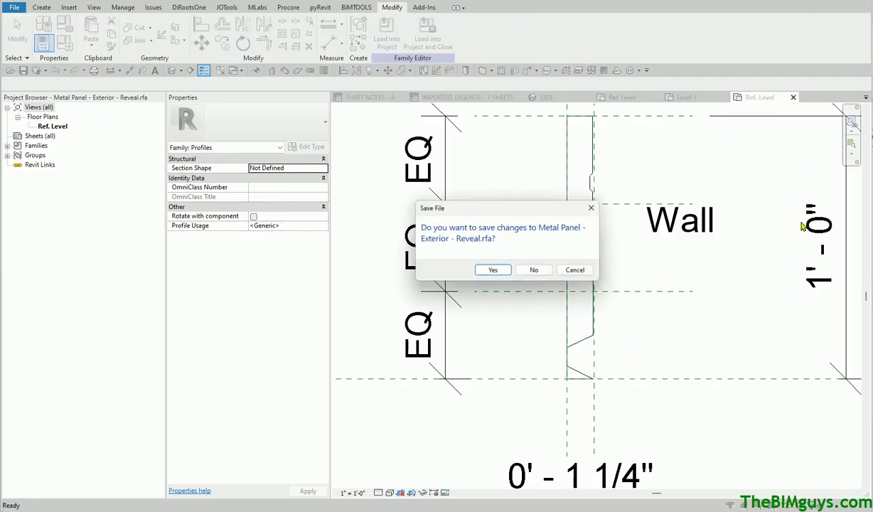
pyautogui.click(532, 272)
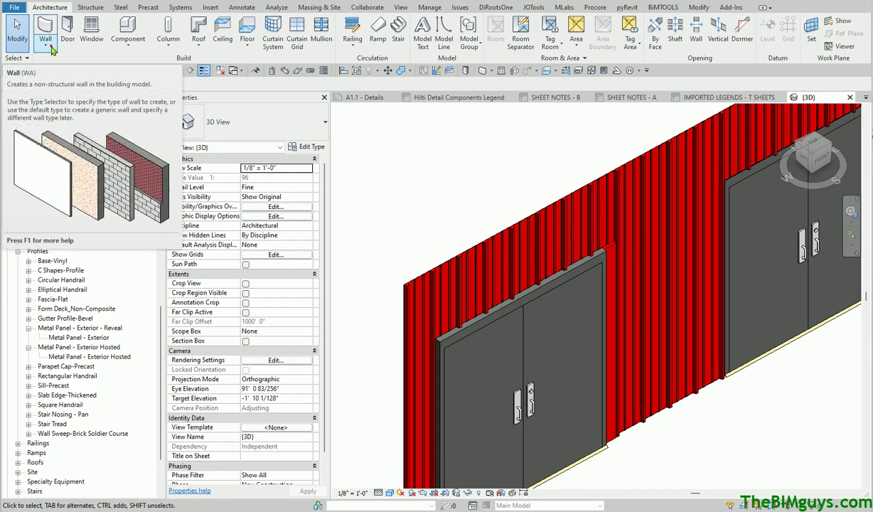
pyautogui.click(47, 46)
pyautogui.click(46, 146)
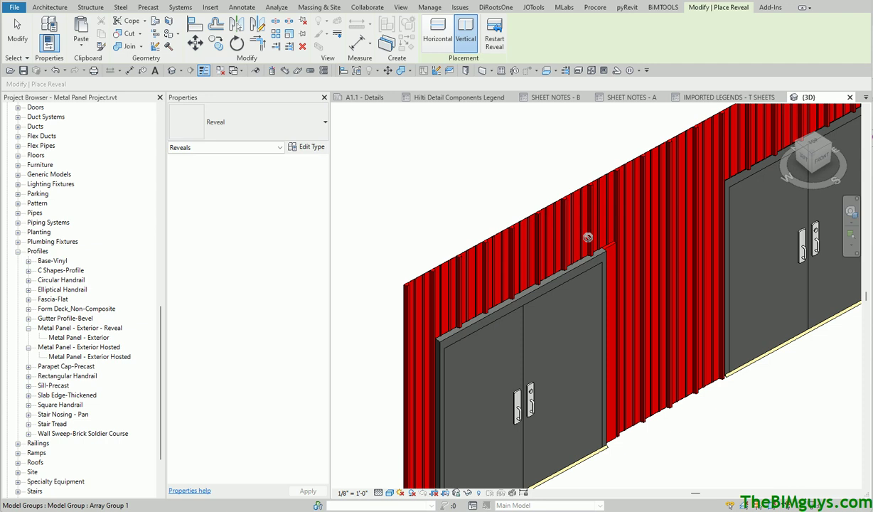
pyautogui.click(303, 120)
pyautogui.click(286, 187)
pyautogui.click(305, 135)
pyautogui.click(245, 187)
pyautogui.keyDown('shift'); pyautogui.moveTo(607, 293); pyautogui.dragTo(604, 288, button='middle'); pyautogui.keyUp('shift')
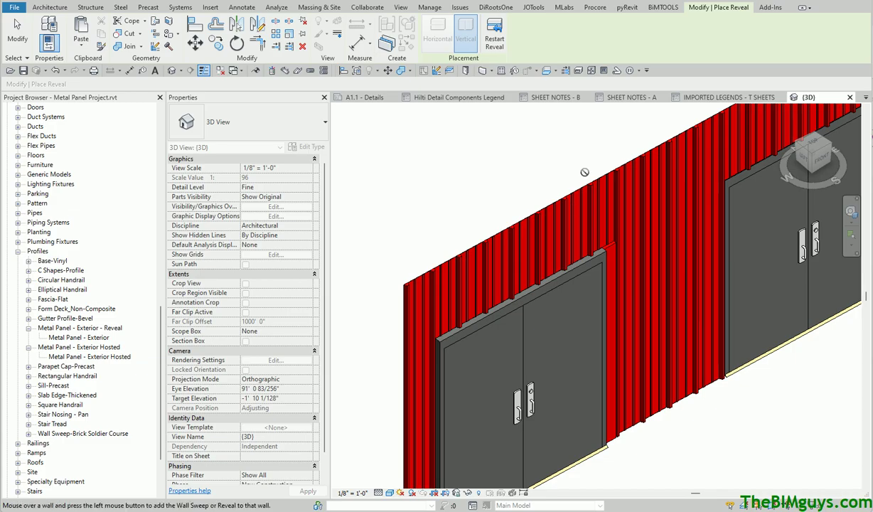
pyautogui.press('Escape')
# Inspect the Metal Wall Panel - 1 reveals and the panel array beside the upper corner of the double door.
pyautogui.scroll(3, 596, 225)
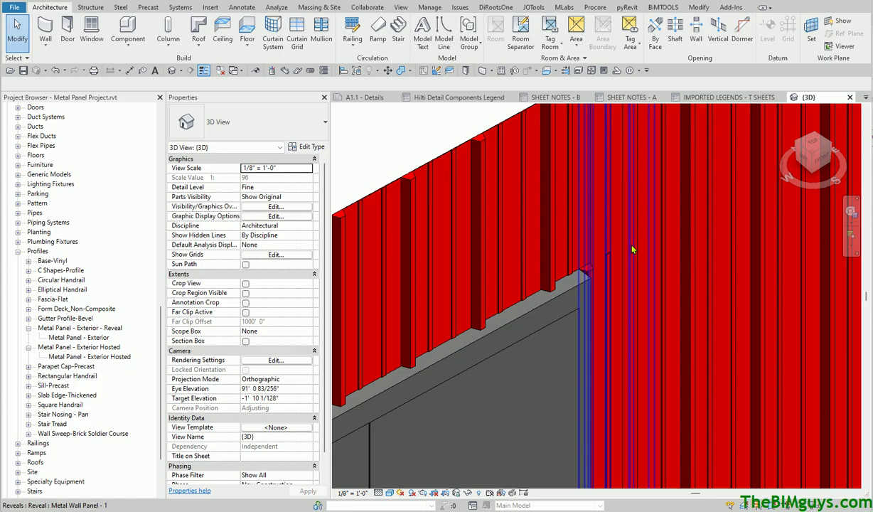
pyautogui.click(631, 245)
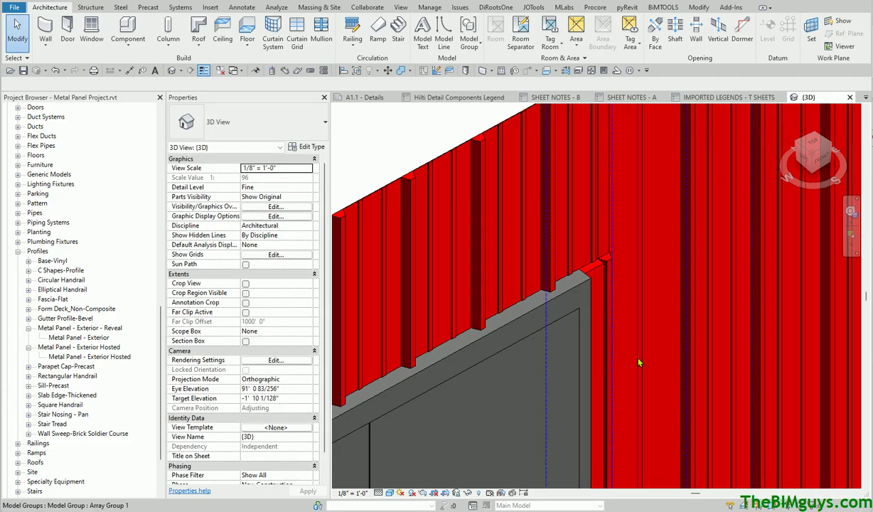
pyautogui.click(622, 365)
pyautogui.scroll(-5, 622, 366)
pyautogui.press('Escape')
# Delete the Metal Panel - Red wall sweep at the end of the thick gray wall, and undo the deletion.
pyautogui.moveTo(690, 373); pyautogui.dragTo(528, 449, button='middle')
pyautogui.scroll(5, 619, 254)
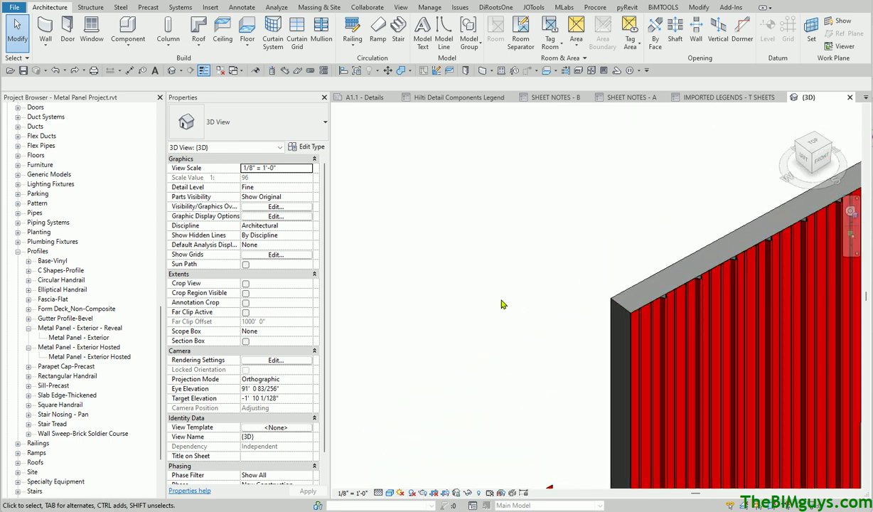
pyautogui.moveTo(502, 303); pyautogui.dragTo(441, 190, button='middle')
pyautogui.click(571, 233)
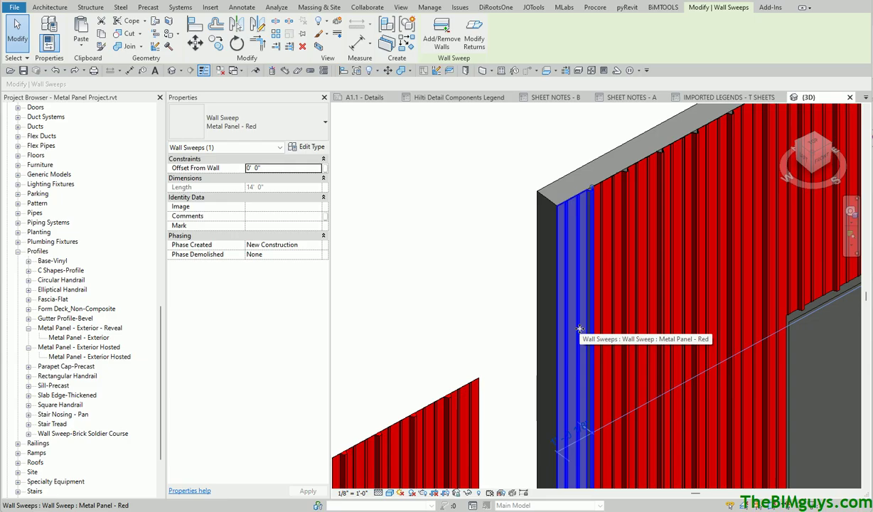
pyautogui.press('Escape')
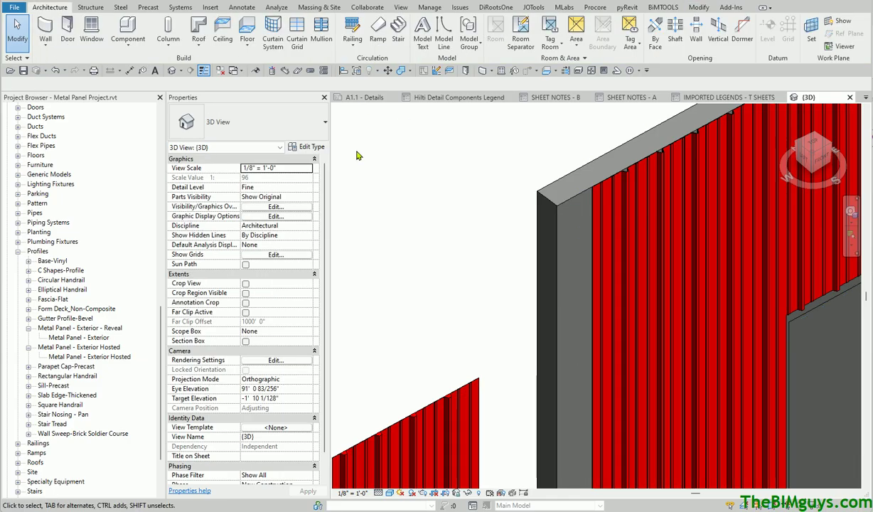
pyautogui.click(58, 70)
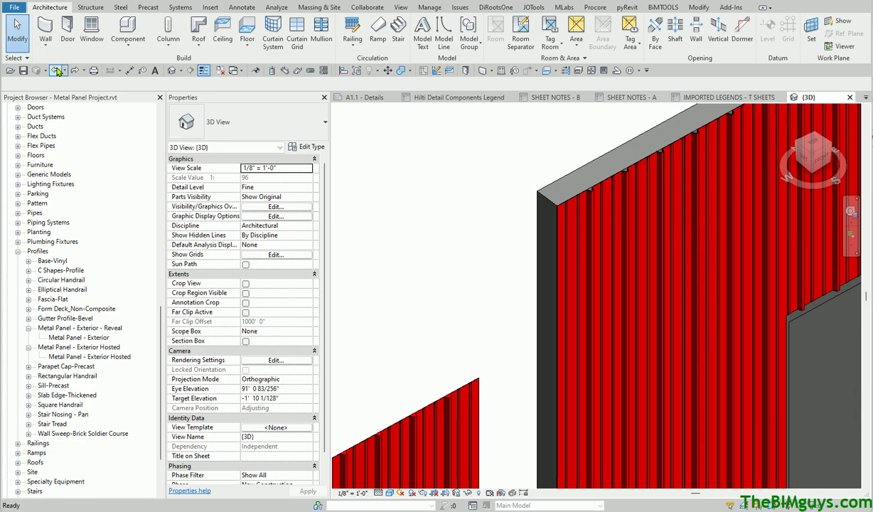
# Delete the end wall sweep on the thick gray wall and cut a vertical Metal Wall Panel - 1 reveal in its place.
pyautogui.click(557, 254)
pyautogui.press('Delete')
pyautogui.click(45, 44)
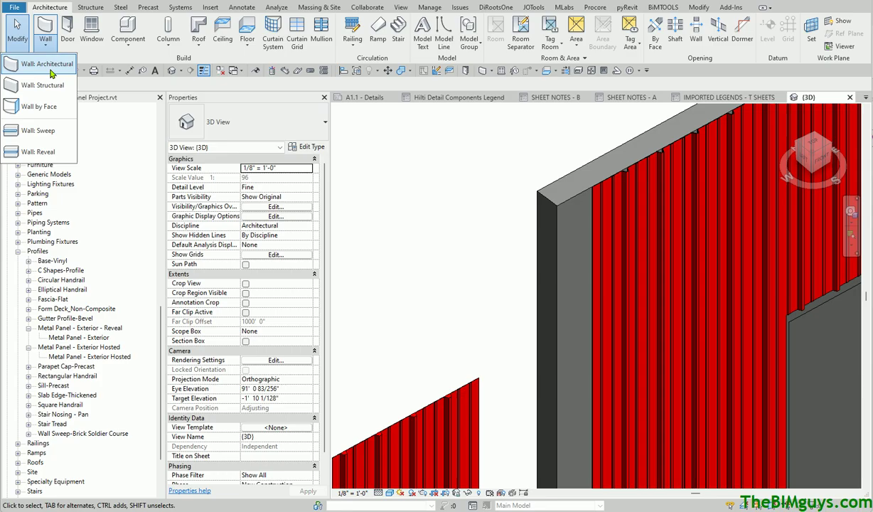
pyautogui.click(39, 153)
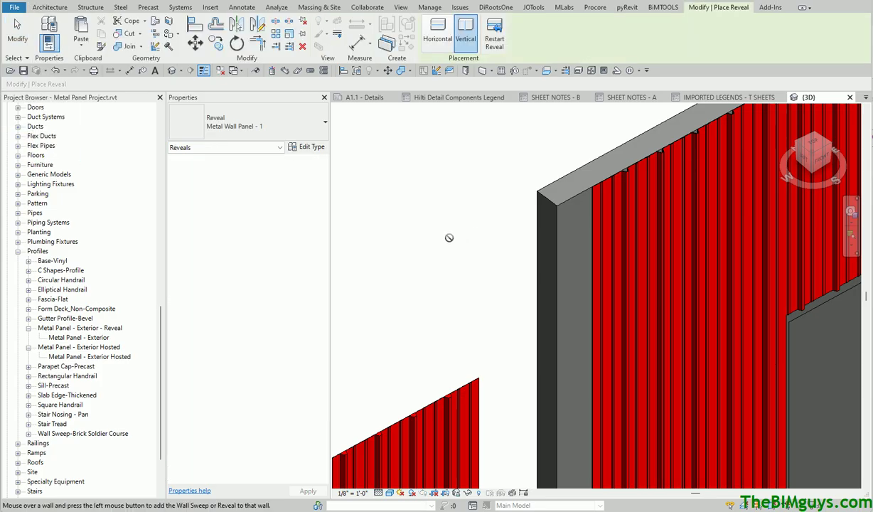
pyautogui.click(467, 39)
pyautogui.click(288, 122)
pyautogui.click(280, 188)
pyautogui.click(559, 356)
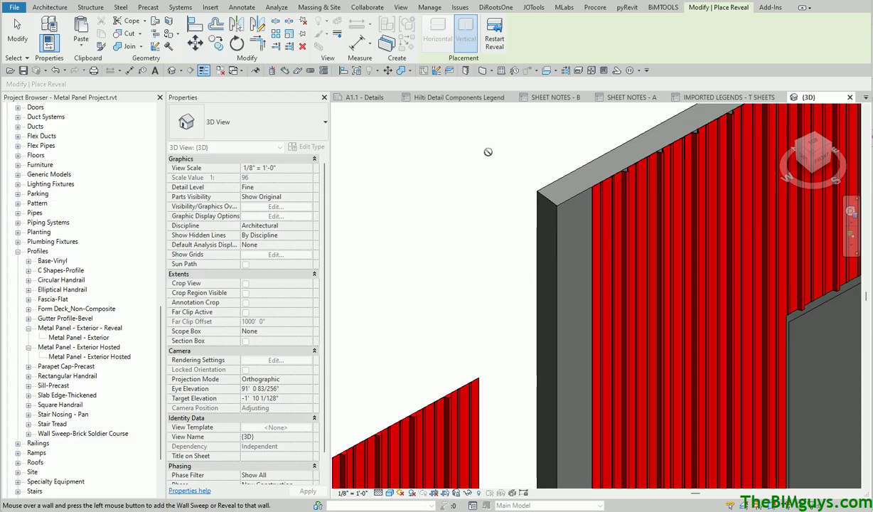
pyautogui.click(495, 44)
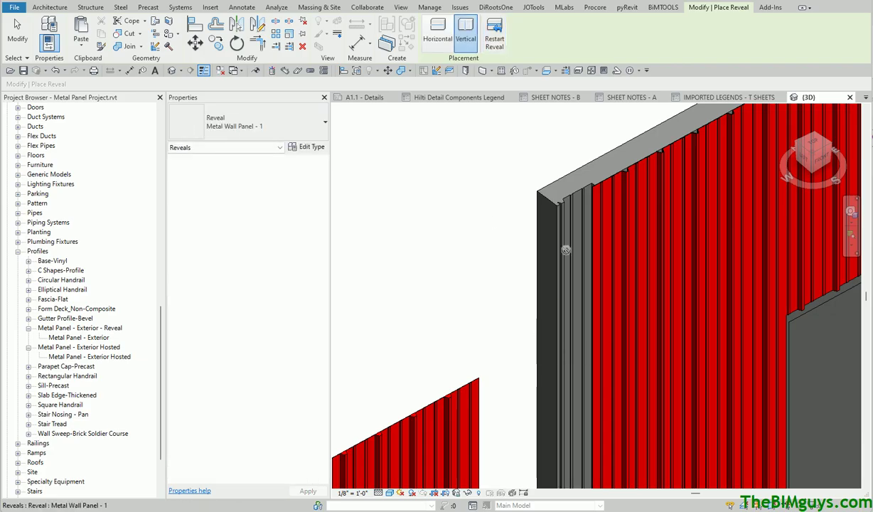
# Delete the vertical Metal Wall Panel - 1 reveal at the end of the thick gray wall.
pyautogui.scroll(3, 564, 224)
pyautogui.scroll(-3, 564, 223)
pyautogui.press('Escape')
pyautogui.click(572, 258)
pyautogui.press('Delete')
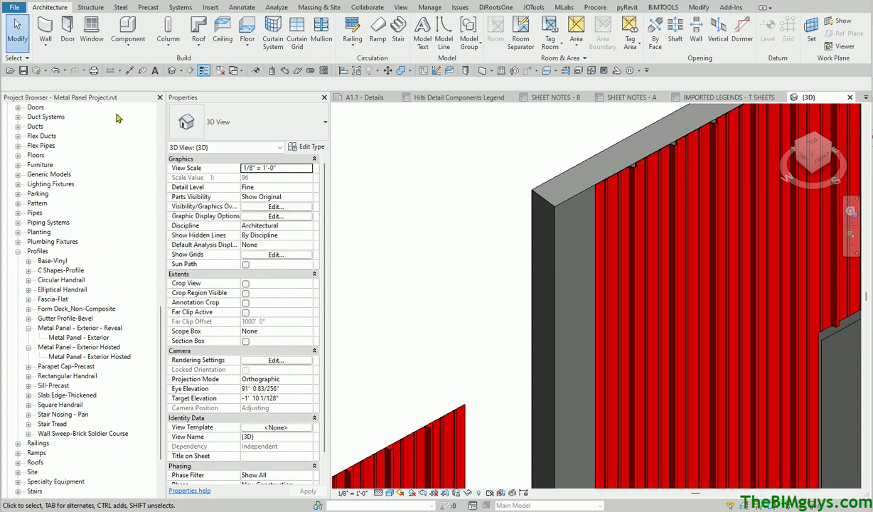
# Place a vertical Metal Panel - Red wall sweep on the bare end of the thick gray wall, flush against the neighbouring red panel.
pyautogui.click(44, 44)
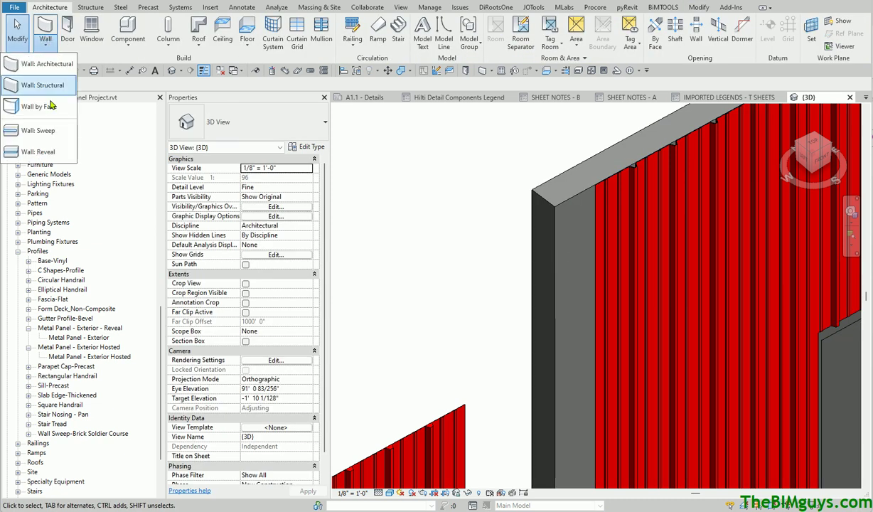
pyautogui.click(43, 131)
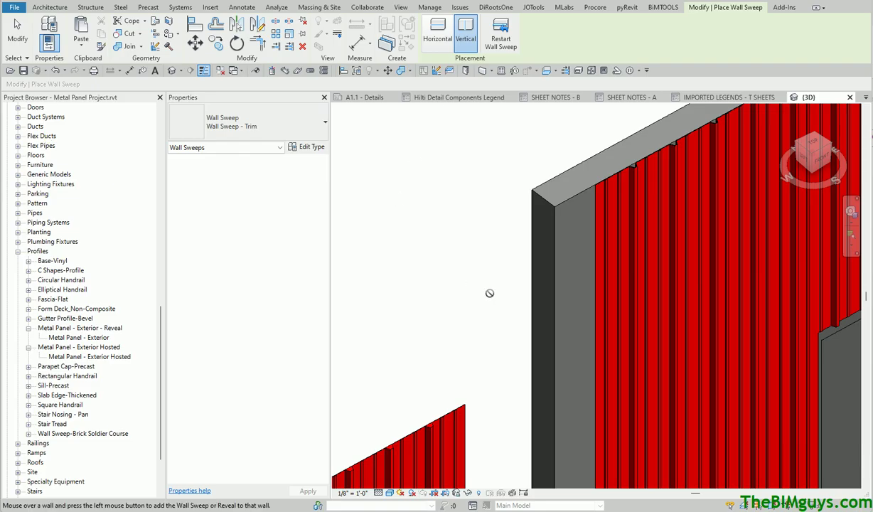
pyautogui.click(311, 126)
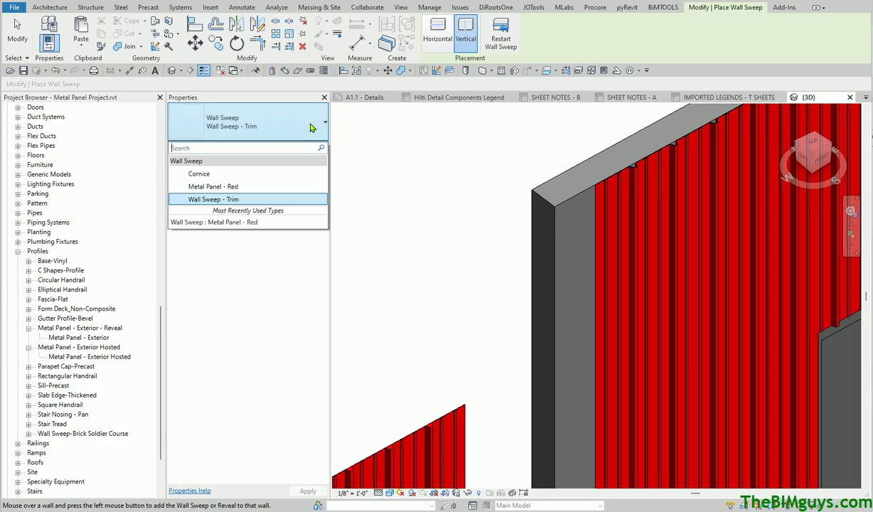
pyautogui.click(292, 187)
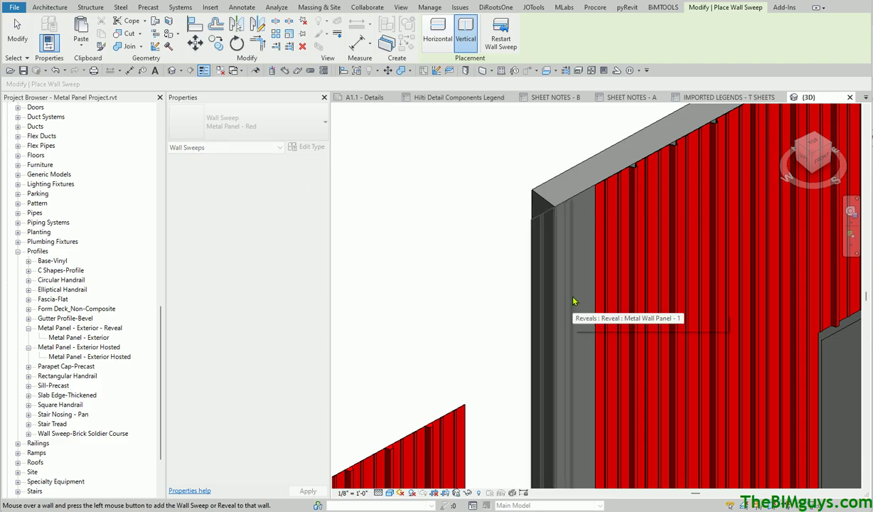
pyautogui.scroll(3, 562, 276)
pyautogui.moveTo(562, 276); pyautogui.dragTo(579, 413, button='middle')
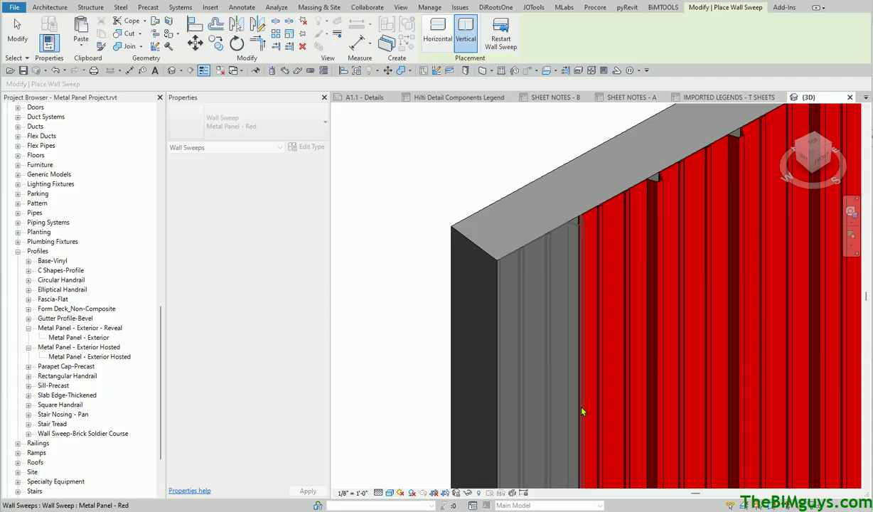
pyautogui.click(577, 407)
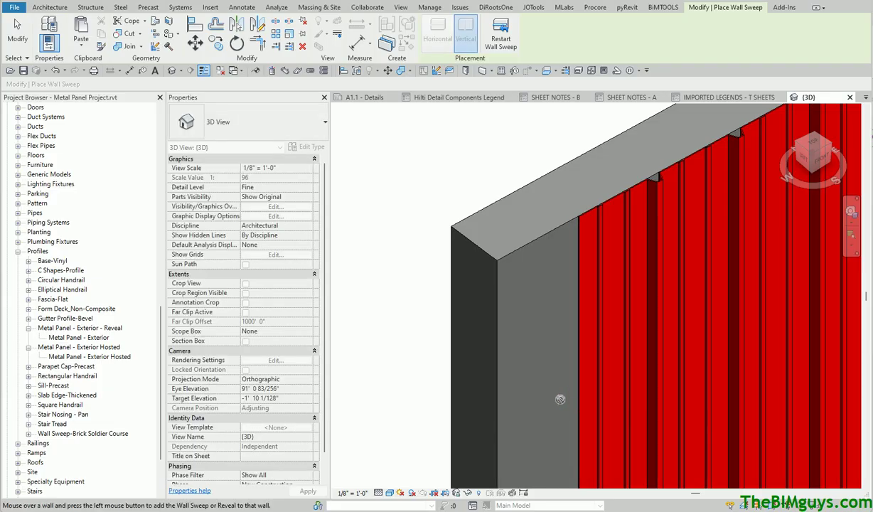
pyautogui.click(501, 36)
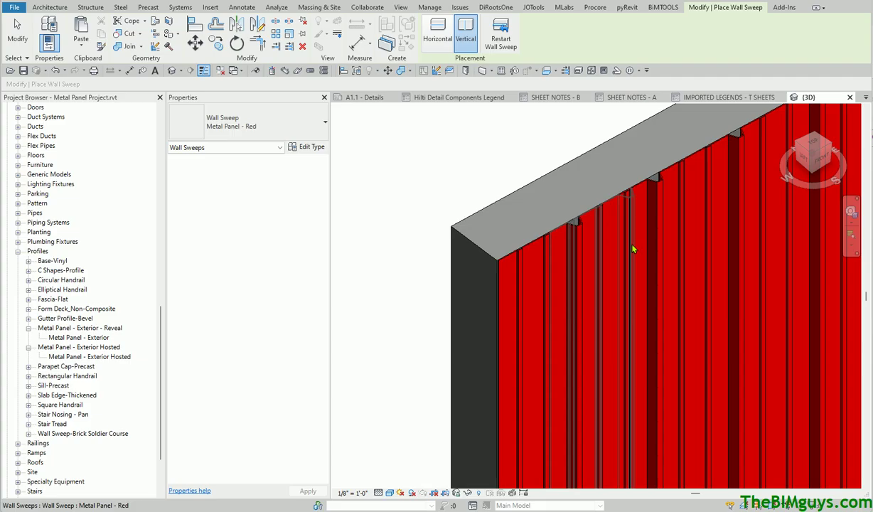
pyautogui.press('Escape')
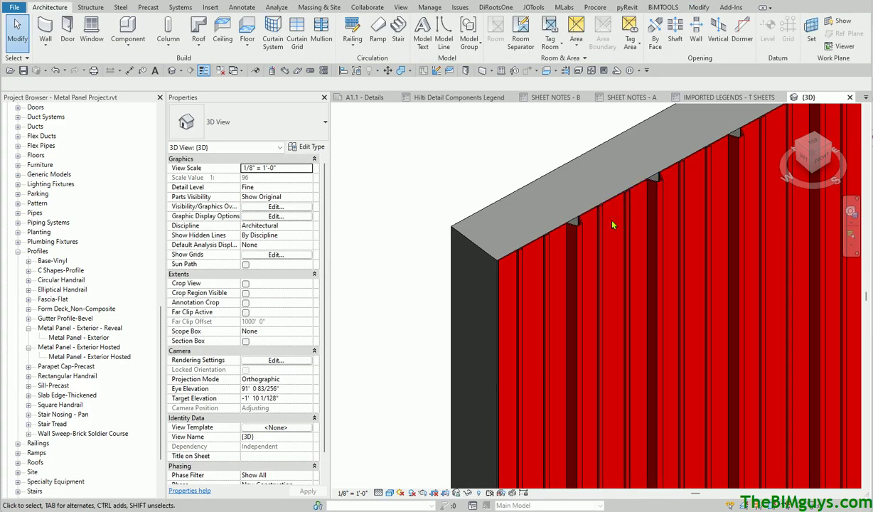
# Examine the Metal Panel - Red wall sweeps along the thick wall and how their ribs overlap at the top edge.
pyautogui.click(628, 212)
pyautogui.moveTo(627, 214); pyautogui.dragTo(463, 322, button='middle')
pyautogui.scroll(-3, 462, 321)
pyautogui.scroll(-2, 658, 179)
pyautogui.moveTo(657, 179); pyautogui.dragTo(489, 317, button='middle')
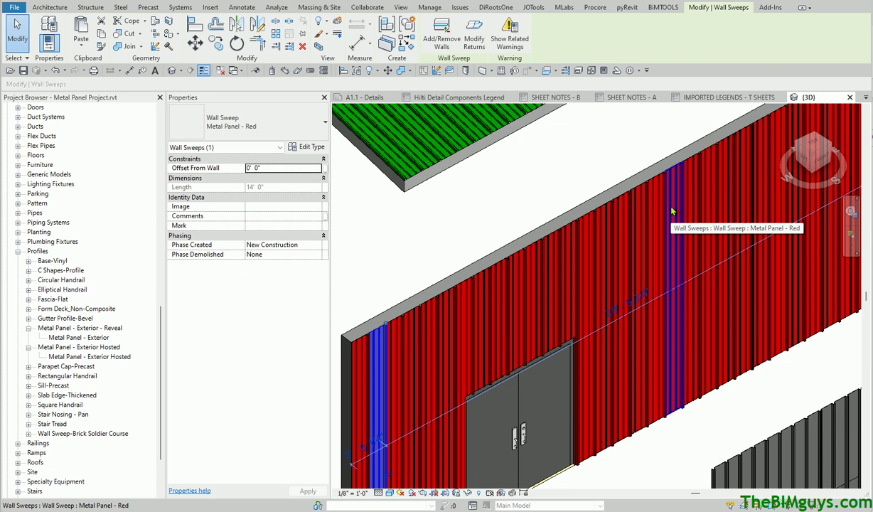
pyautogui.moveTo(672, 210); pyautogui.dragTo(526, 230, button='middle')
pyautogui.scroll(5, 456, 279)
pyautogui.press('Escape')
pyautogui.scroll(3, 443, 228)
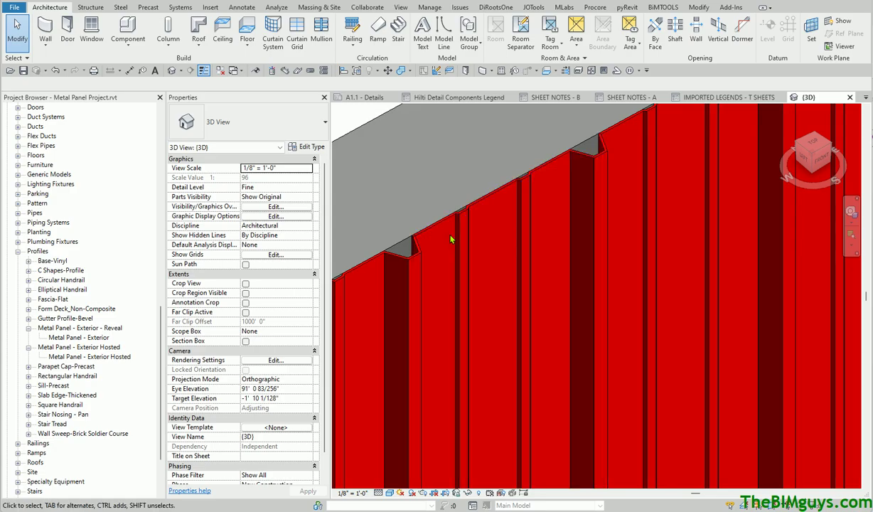
pyautogui.scroll(-10, 497, 277)
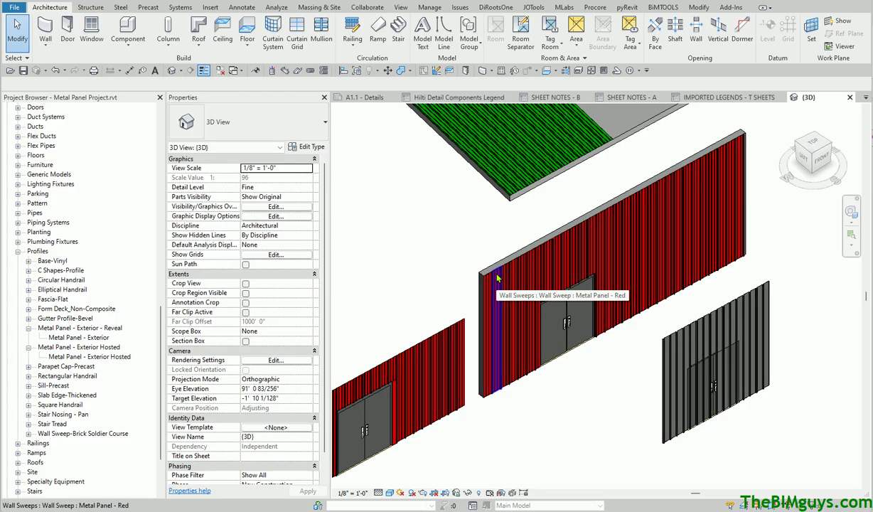
# Inspect the thin gray wall with the reveal-cut corrugation, including its end and the double door in it.
pyautogui.scroll(5, 651, 409)
pyautogui.scroll(4, 636, 413)
pyautogui.moveTo(629, 391); pyautogui.dragTo(500, 202, button='middle')
pyautogui.scroll(-2, 499, 203)
pyautogui.scroll(-3, 461, 220)
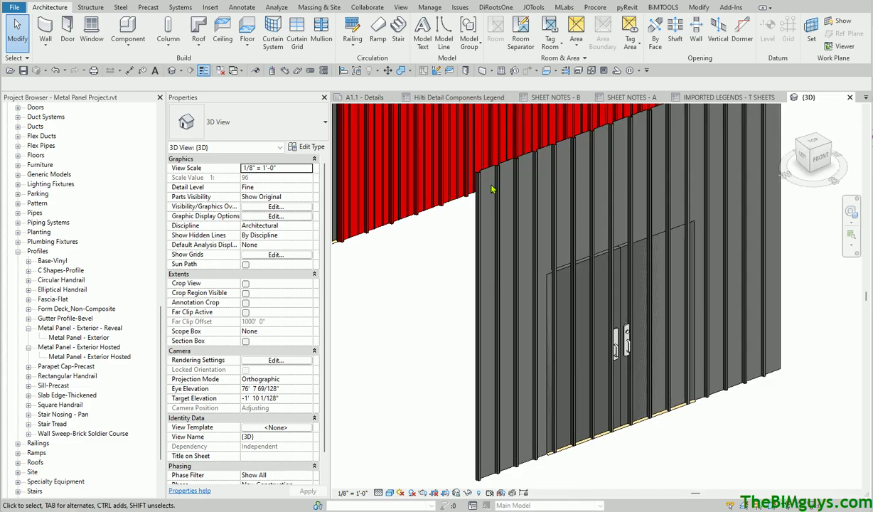
pyautogui.scroll(4, 465, 267)
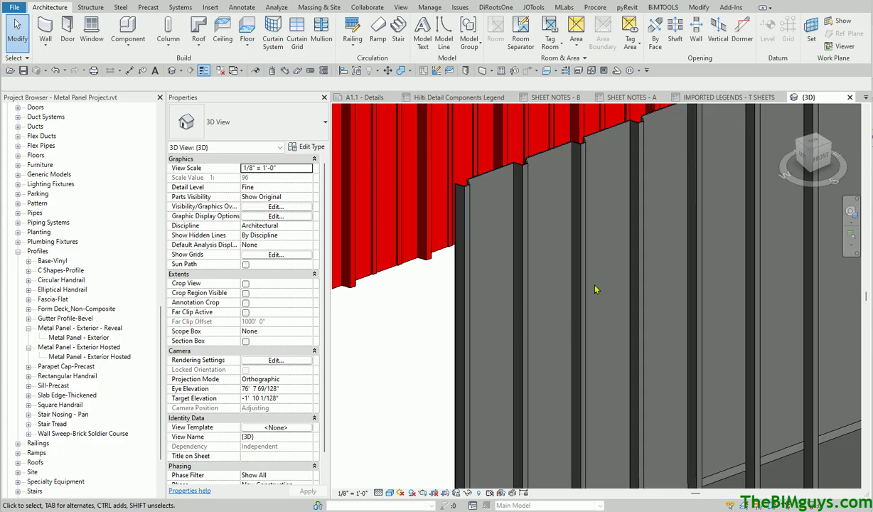
pyautogui.scroll(-4, 454, 379)
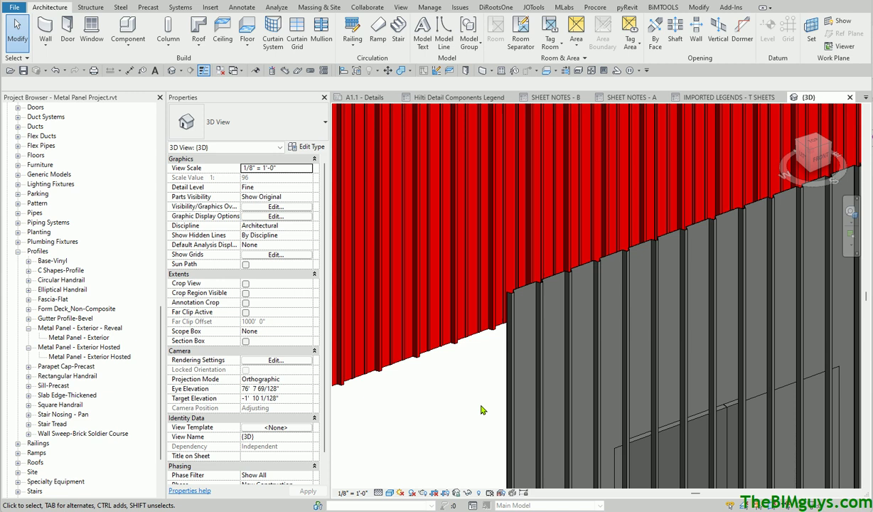
pyautogui.scroll(-4, 458, 409)
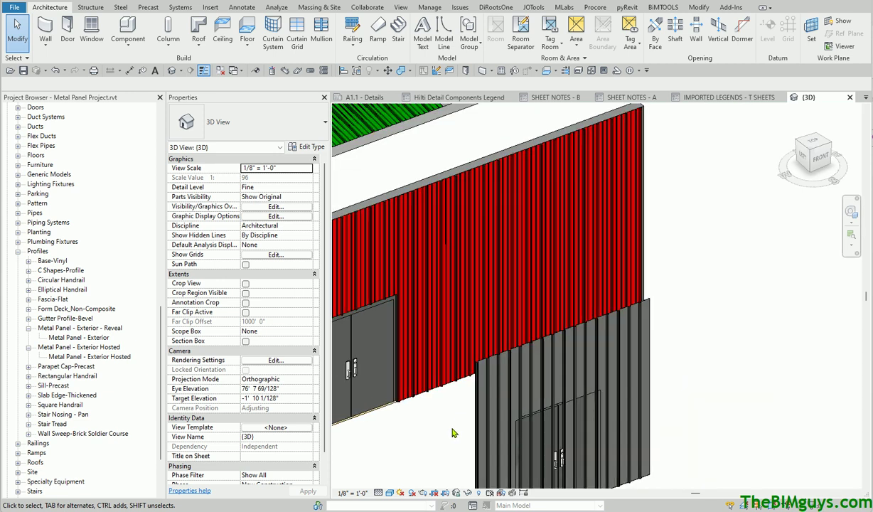
# Inspect how the exterior double door sits in the red swept wall and compare it with the door in the thin gray wall.
pyautogui.keyDown('shift'); pyautogui.moveTo(453, 433); pyautogui.dragTo(518, 332, button='middle'); pyautogui.keyUp('shift')
pyautogui.scroll(5, 649, 334)
pyautogui.click(609, 429)
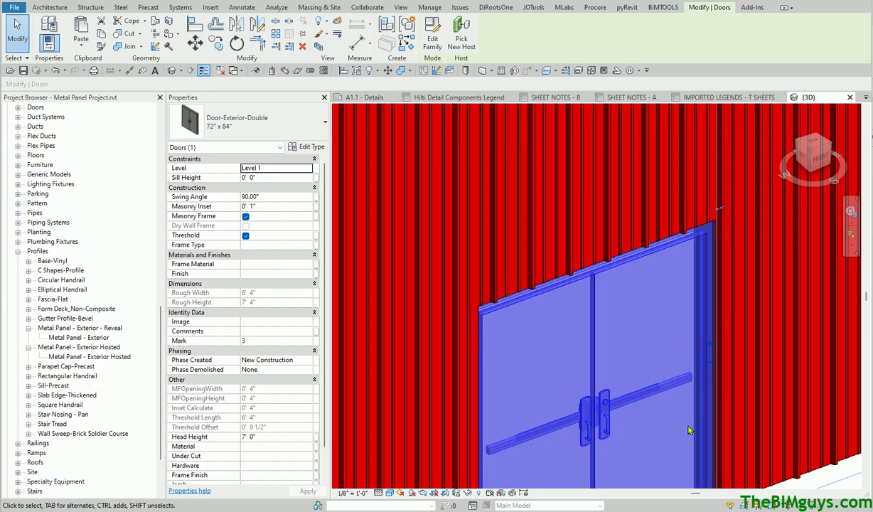
pyautogui.moveTo(689, 431); pyautogui.dragTo(687, 355, button='middle')
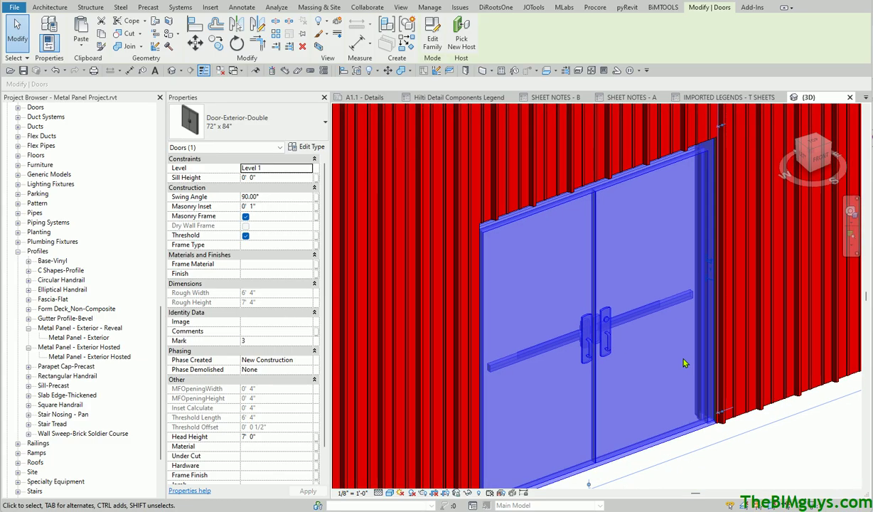
pyautogui.press('Escape')
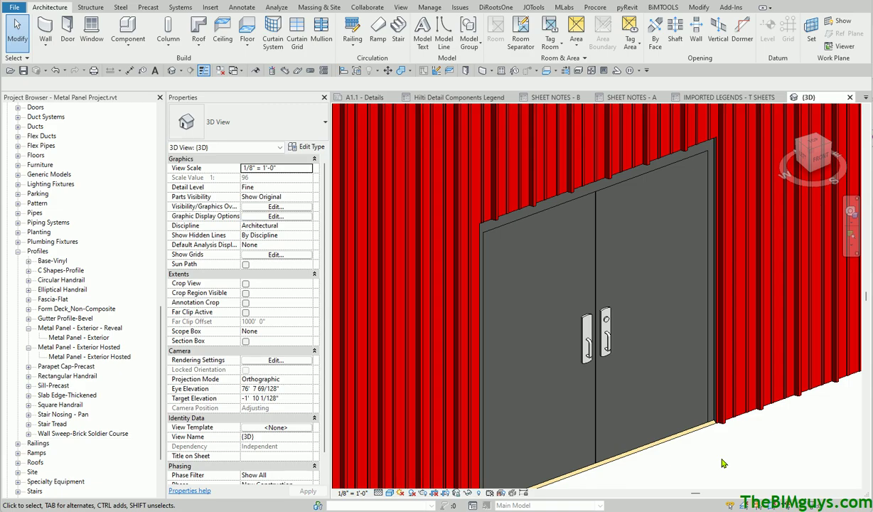
pyautogui.scroll(-5, 722, 464)
pyautogui.moveTo(723, 462); pyautogui.dragTo(590, 426, button='middle')
pyautogui.scroll(-1, 584, 424)
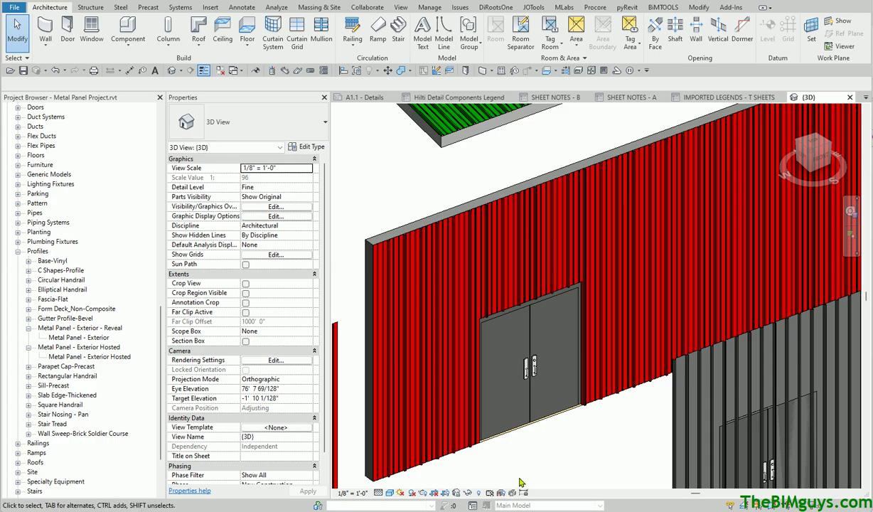
pyautogui.scroll(-3, 506, 460)
pyautogui.moveTo(540, 421); pyautogui.dragTo(534, 392, button='middle')
pyautogui.scroll(5, 566, 403)
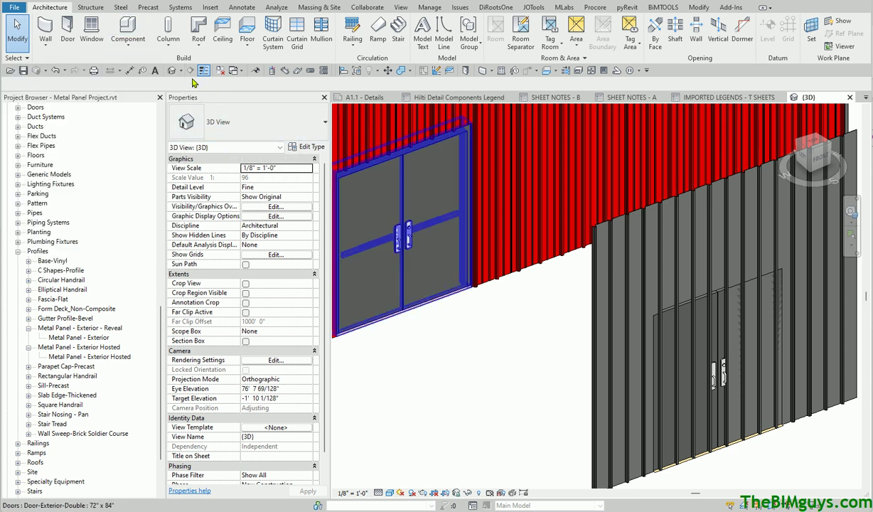
# Start an in-place model in the Walls category named "walls c".
pyautogui.click(128, 43)
pyautogui.click(131, 89)
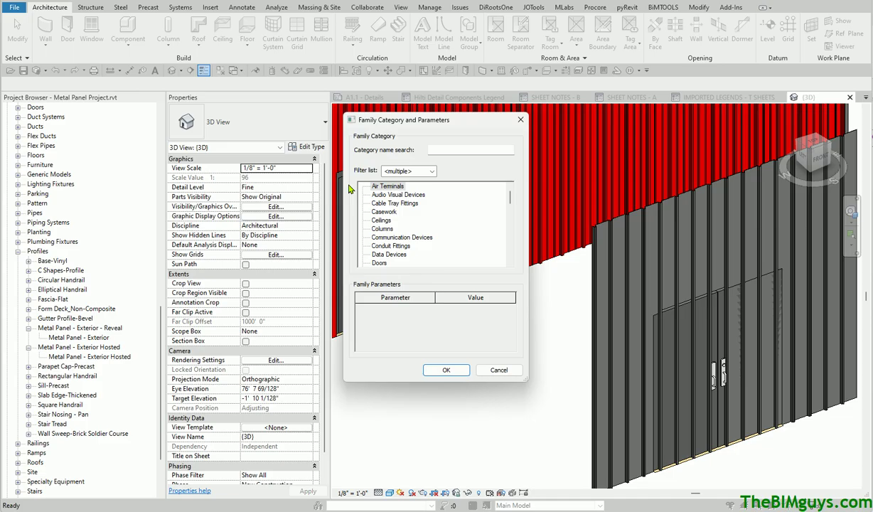
pyautogui.moveTo(508, 198); pyautogui.dragTo(505, 266)
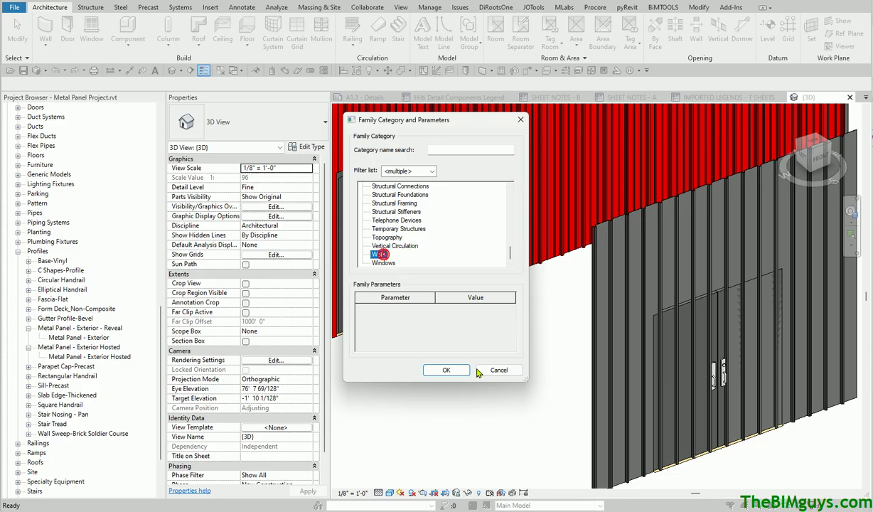
pyautogui.click(446, 371)
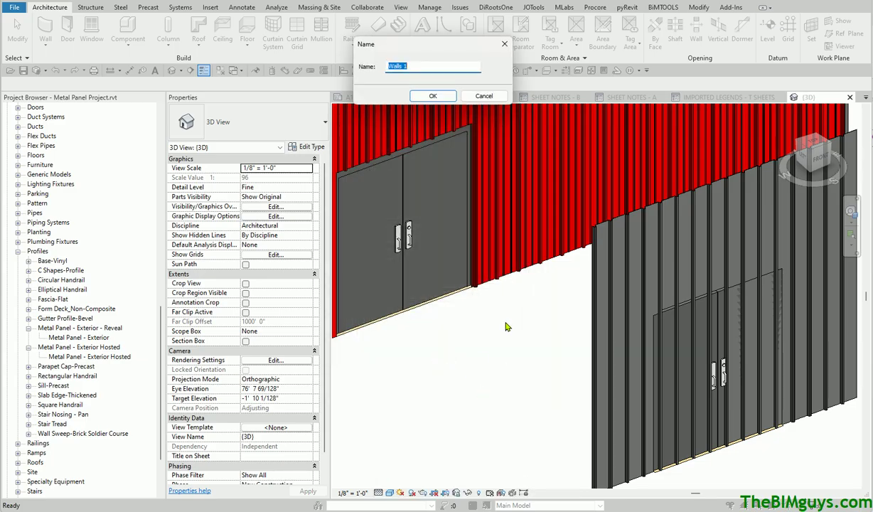
pyautogui.write('walls c')
pyautogui.click(431, 96)
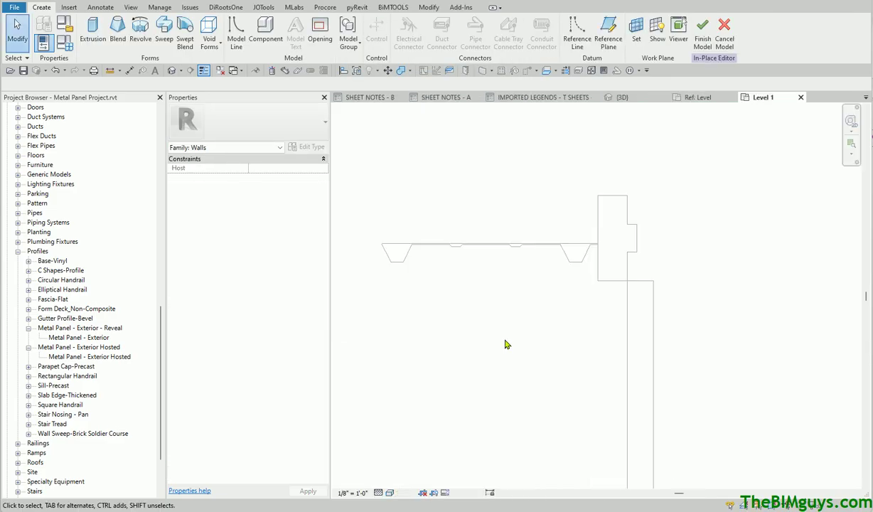
# Examine the corrugated panel outlines around the walls in the Level 1 plan and leave the in-place model editor.
pyautogui.scroll(3, 487, 282)
pyautogui.scroll(-5, 489, 282)
pyautogui.moveTo(490, 282); pyautogui.dragTo(390, 287, button='middle')
pyautogui.scroll(6, 594, 253)
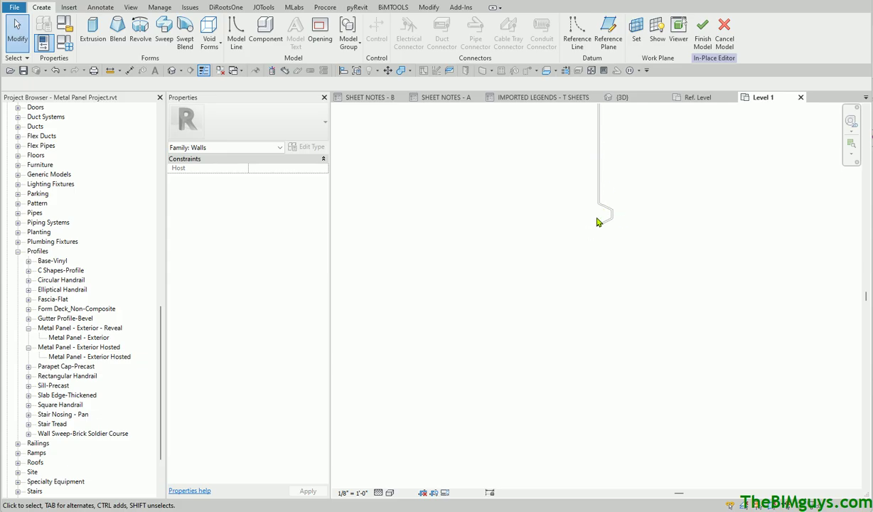
pyautogui.scroll(-4, 598, 234)
pyautogui.moveTo(600, 253); pyautogui.dragTo(532, 212, button='middle')
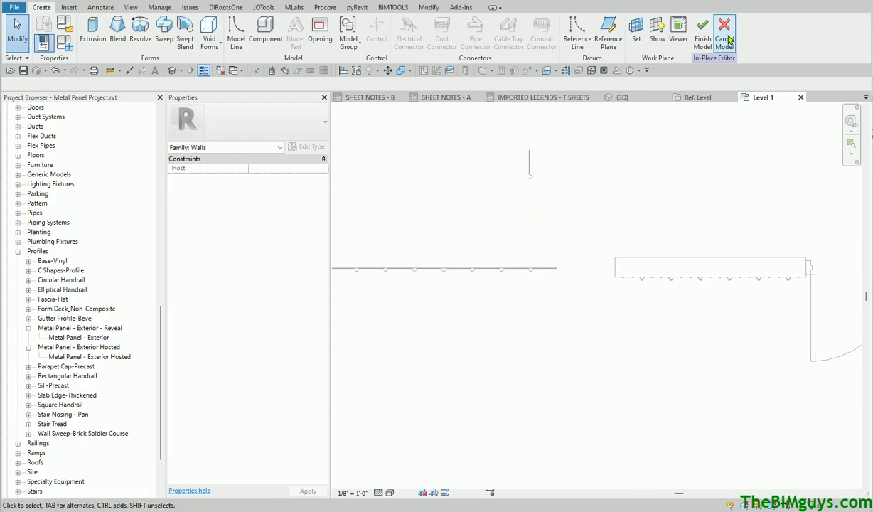
pyautogui.click(702, 32)
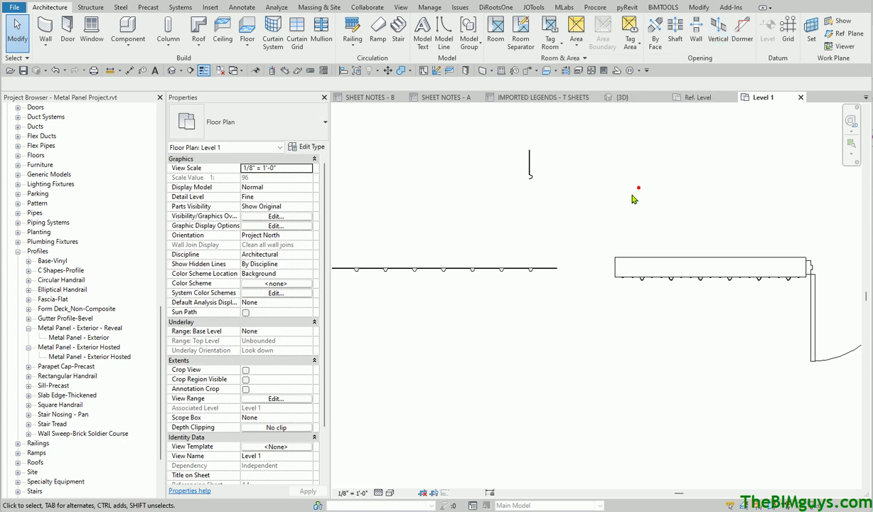
# Rotate the loose metal panel profile lines in the Level 1 plan 90° clockwise so the panel runs horizontally.
pyautogui.scroll(5, 530, 182)
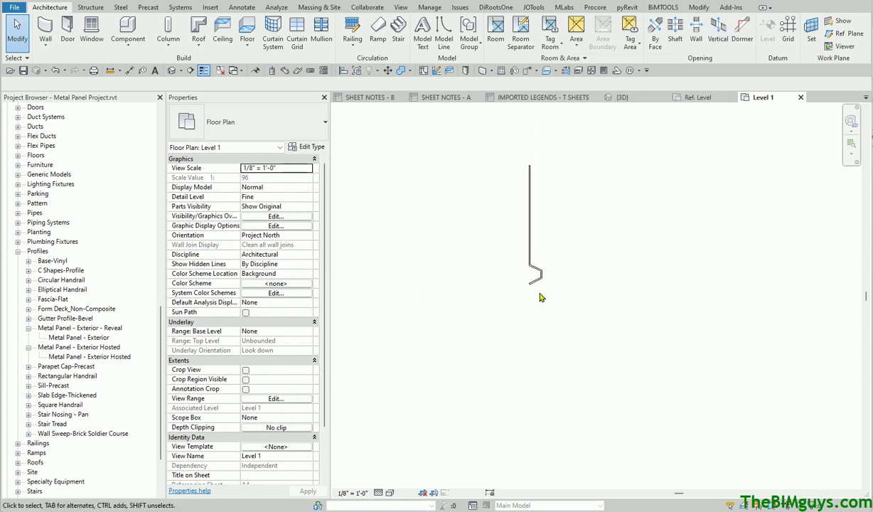
pyautogui.moveTo(501, 141); pyautogui.dragTo(551, 341)
pyautogui.click(237, 43)
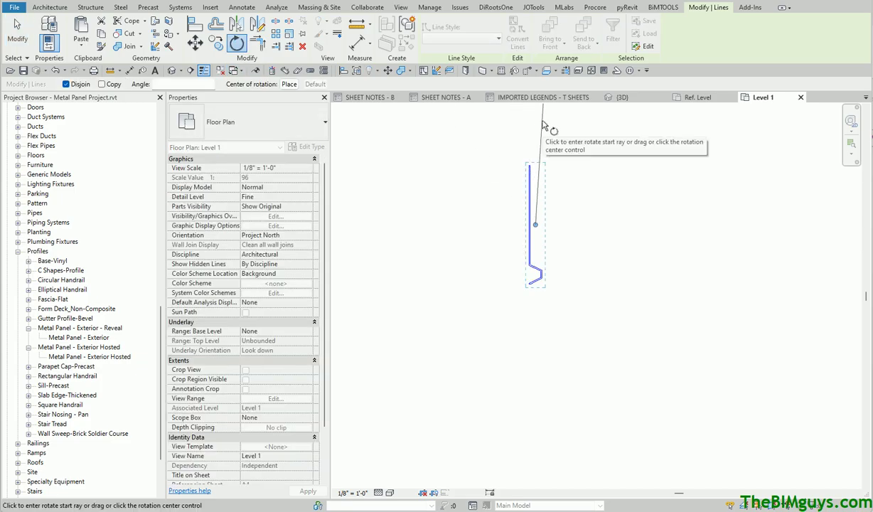
pyautogui.click(538, 125)
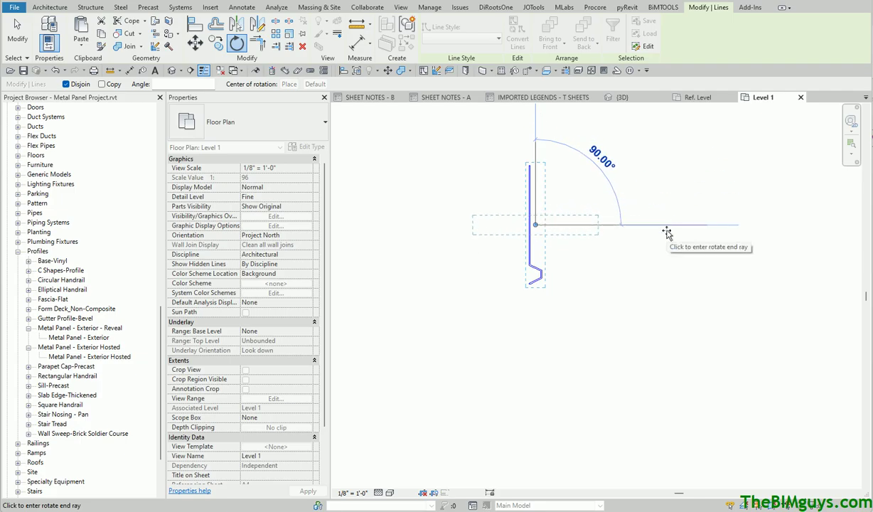
pyautogui.click(666, 231)
pyautogui.press('Escape')
pyautogui.scroll(4, 463, 229)
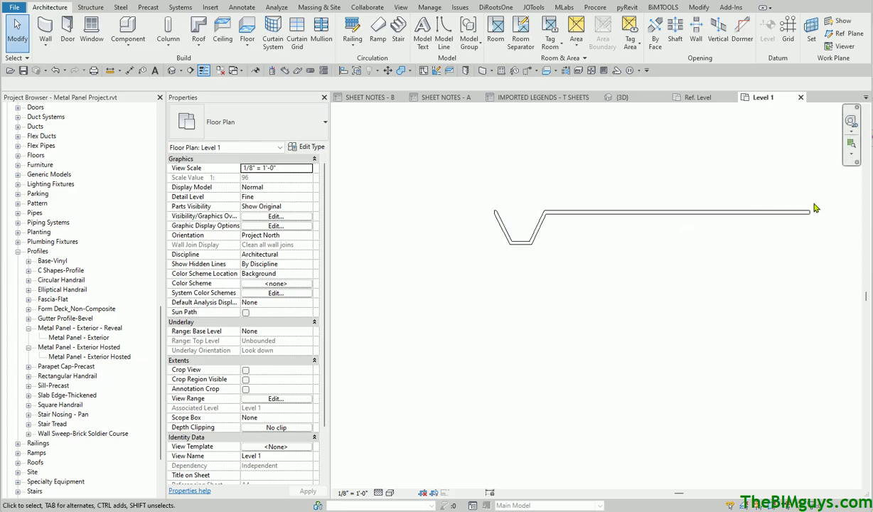
pyautogui.scroll(-1, 668, 312)
pyautogui.scroll(-2, 668, 313)
pyautogui.moveTo(668, 311); pyautogui.dragTo(566, 294, button='middle')
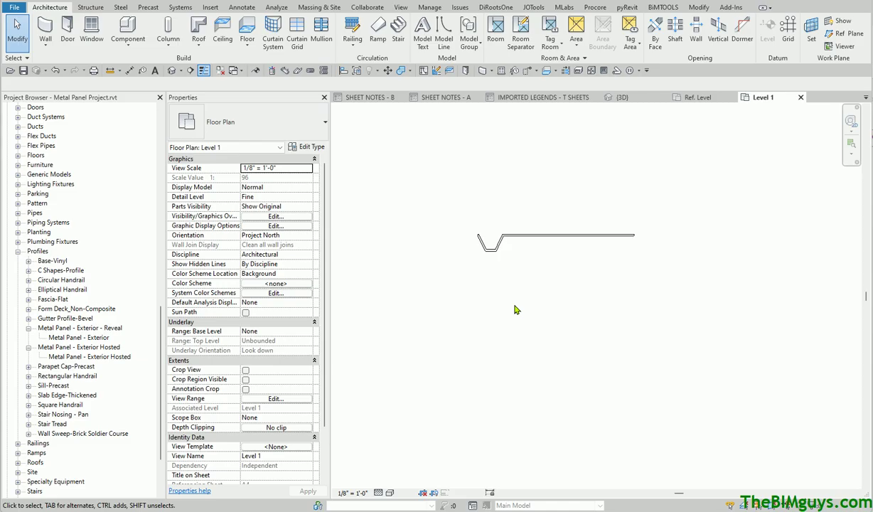
pyautogui.click(135, 50)
pyautogui.click(130, 88)
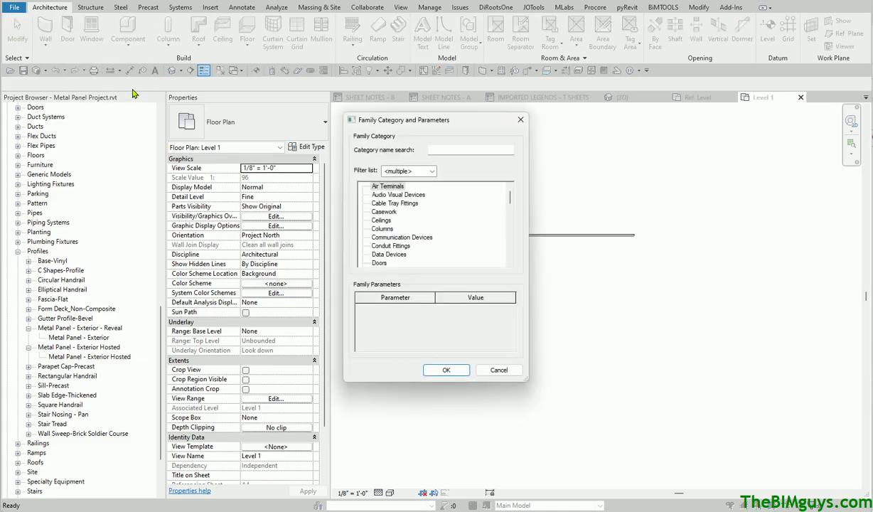
pyautogui.click(499, 369)
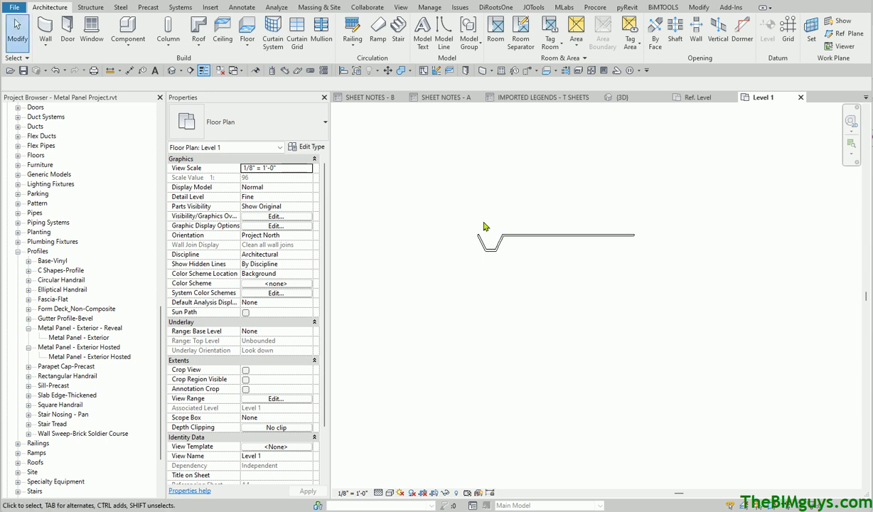
# Copy the horizontal metal panel profile lines in the Level 1 plan to the clipboard and clear the selection.
pyautogui.moveTo(447, 208); pyautogui.dragTo(642, 264)
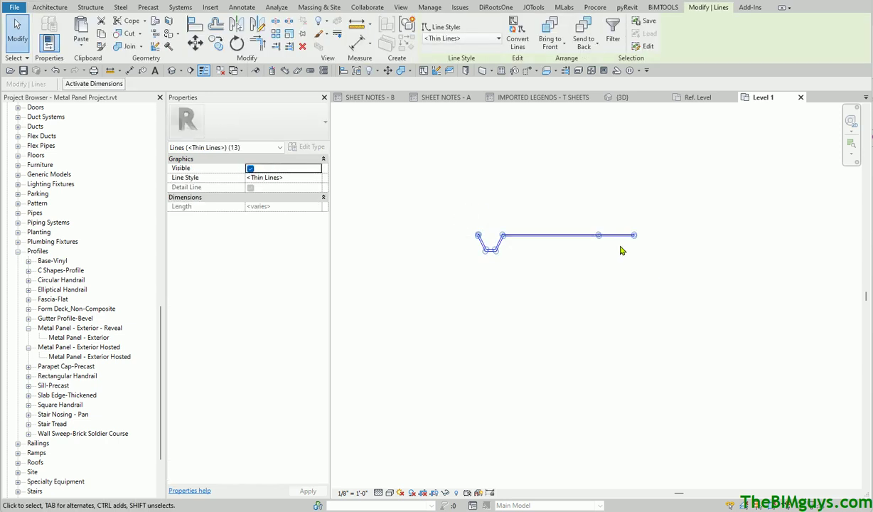
pyautogui.click(103, 34)
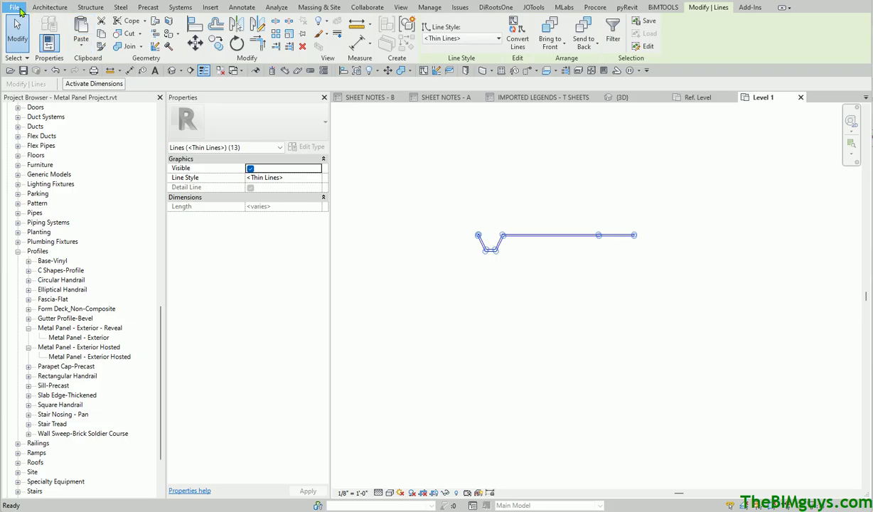
pyautogui.click(15, 8)
pyautogui.press('Escape')
pyautogui.press('Escape')
# Start an in-place model in the Walls category named "metal 1".
pyautogui.click(124, 47)
pyautogui.click(128, 84)
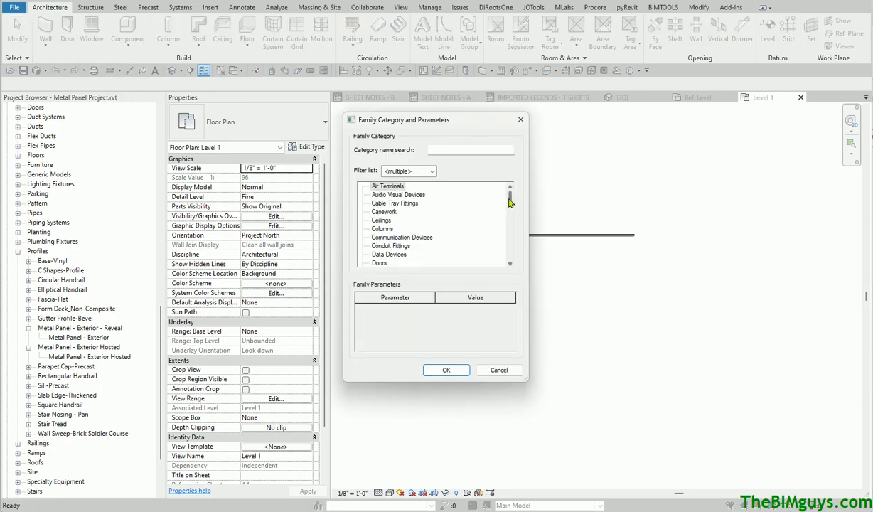
pyautogui.moveTo(508, 198); pyautogui.dragTo(518, 266)
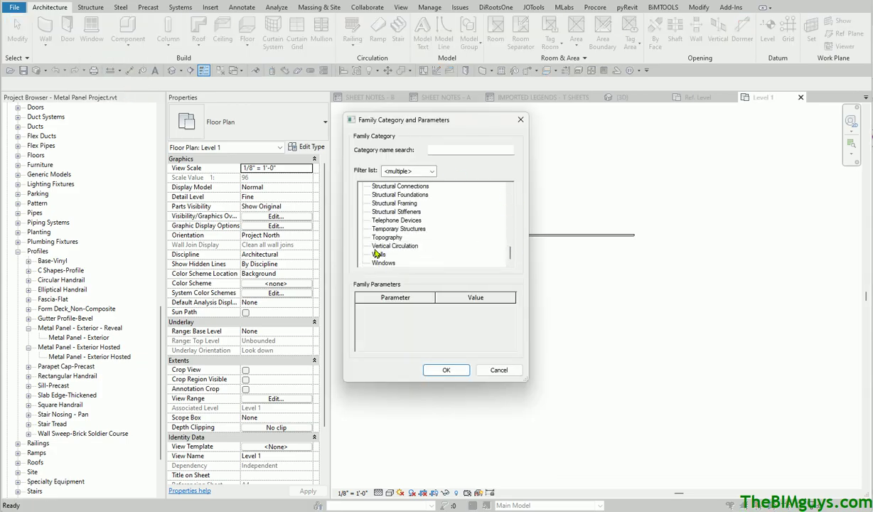
pyautogui.click(445, 370)
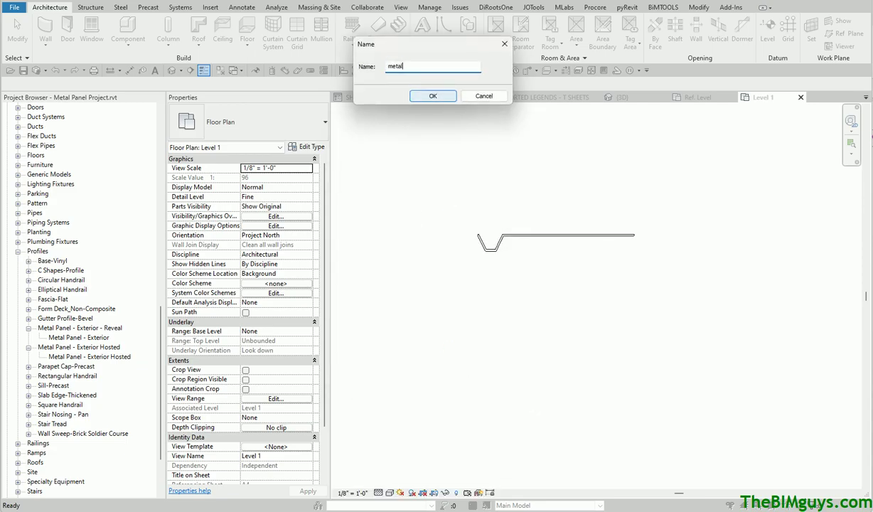
pyautogui.write('metal 1')
pyautogui.click(433, 95)
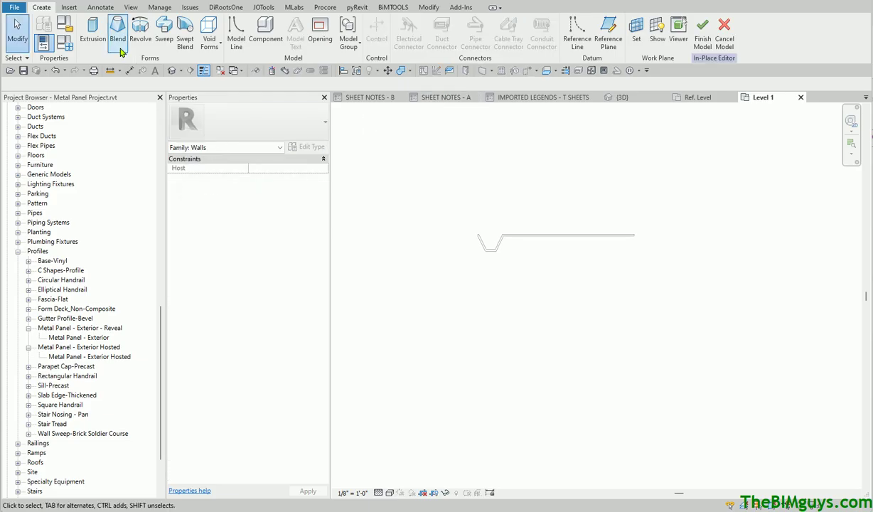
# Start an extrusion and paste the copied panel profile lines into its sketch, below the original lines.
pyautogui.click(92, 36)
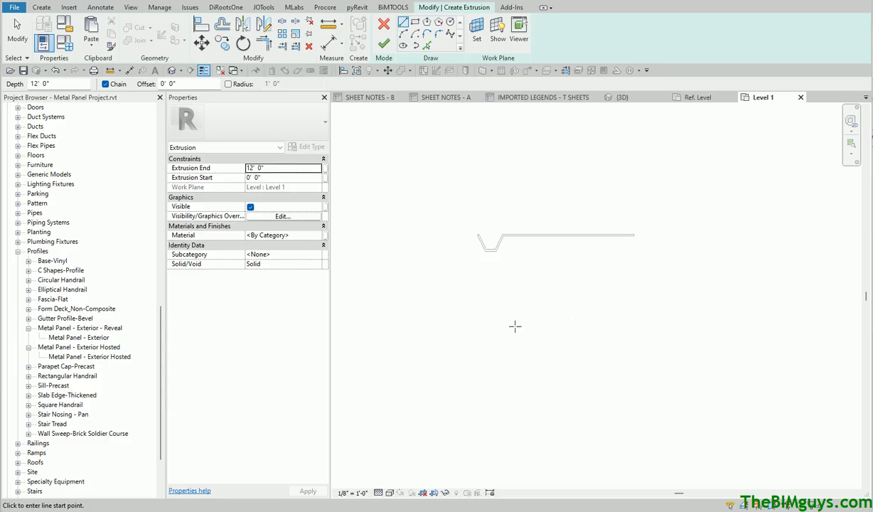
pyautogui.hotkey('ctrl', 'v')
pyautogui.click(534, 356)
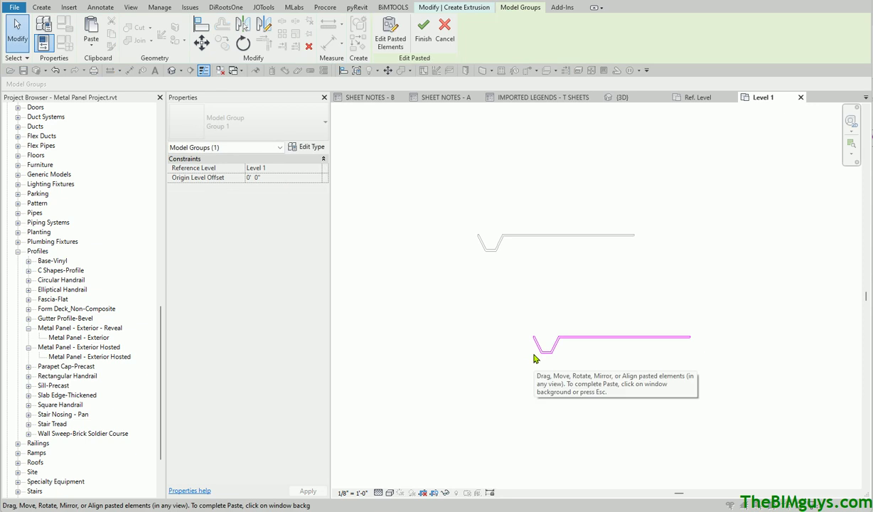
pyautogui.scroll(2, 562, 372)
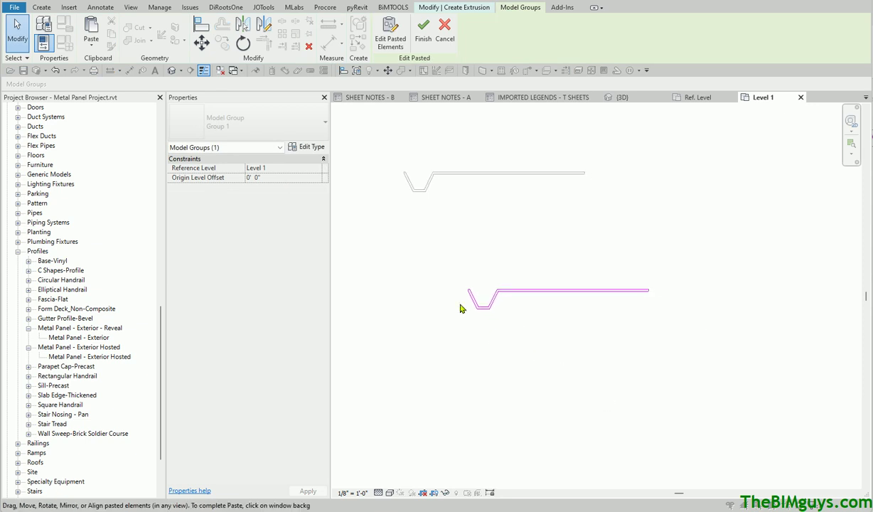
pyautogui.scroll(3, 462, 306)
pyautogui.scroll(-3, 458, 306)
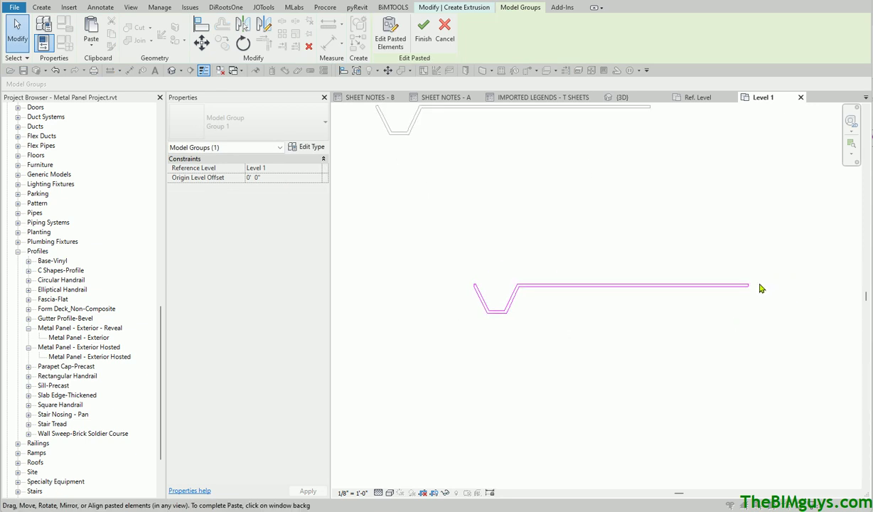
pyautogui.click(554, 252)
# Copy the pasted sketch lines, without the two short end caps, twice end to end so the panel profile continues to the right.
pyautogui.moveTo(558, 247); pyautogui.dragTo(480, 331)
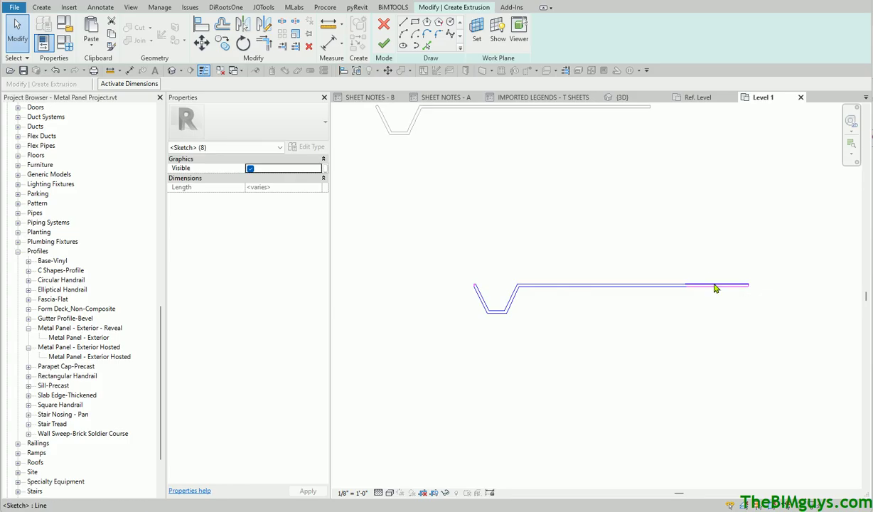
pyautogui.click(713, 285)
pyautogui.keyDown('ctrl'); pyautogui.click(700, 321); pyautogui.keyUp('ctrl')
pyautogui.scroll(1, 682, 290)
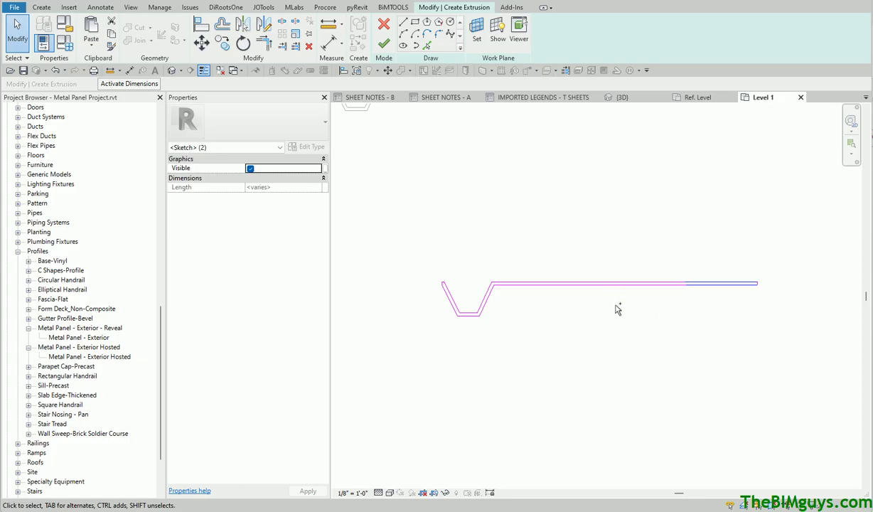
pyautogui.moveTo(601, 258); pyautogui.dragTo(454, 331)
pyautogui.scroll(3, 454, 257)
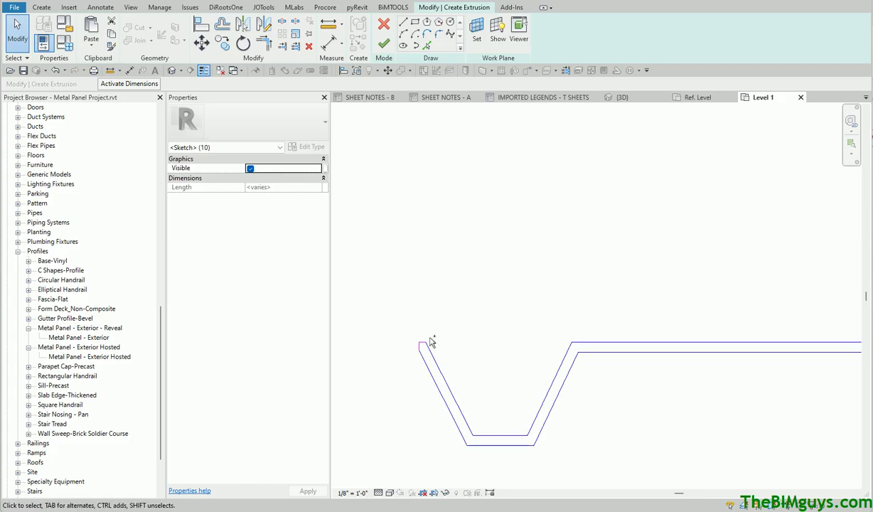
pyautogui.scroll(-3, 546, 331)
pyautogui.moveTo(661, 415); pyautogui.dragTo(565, 389, button='middle')
pyautogui.scroll(-2, 562, 388)
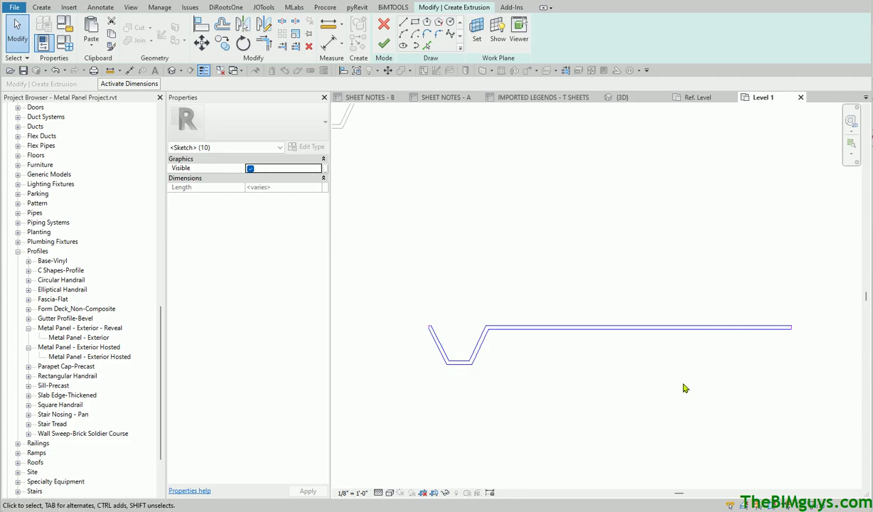
pyautogui.scroll(-2, 678, 392)
pyautogui.moveTo(662, 401); pyautogui.dragTo(575, 363, button='middle')
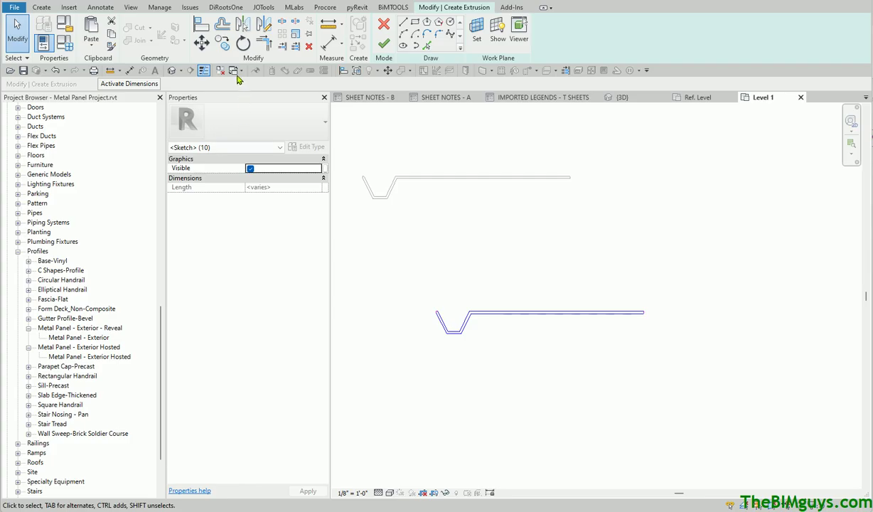
pyautogui.click(222, 45)
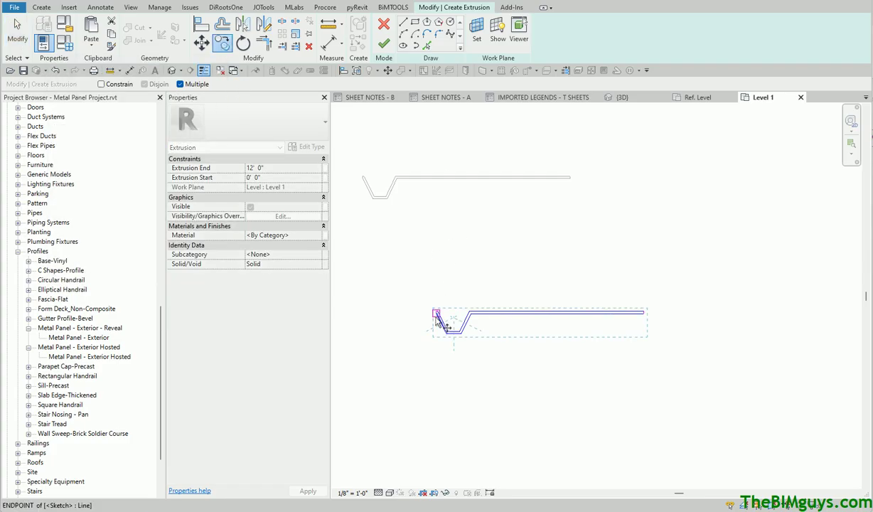
pyautogui.click(436, 316)
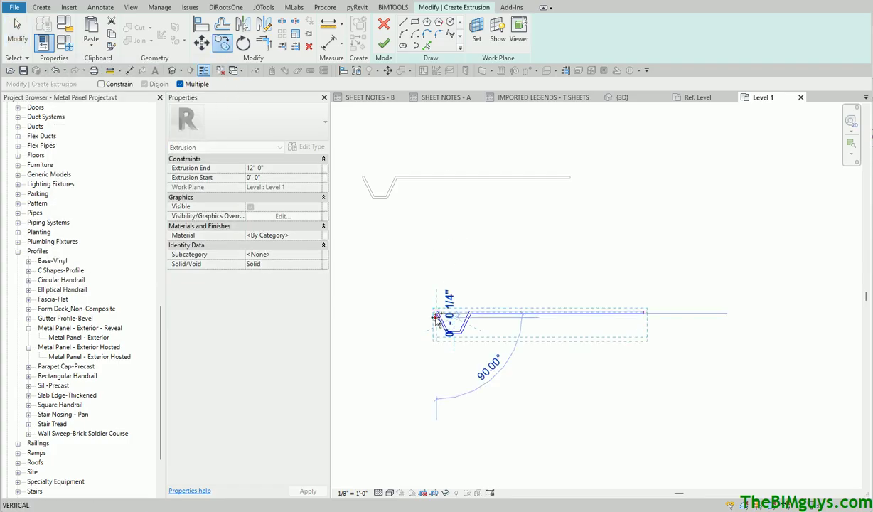
pyautogui.click(643, 317)
pyautogui.moveTo(672, 359); pyautogui.dragTo(462, 346, button='middle')
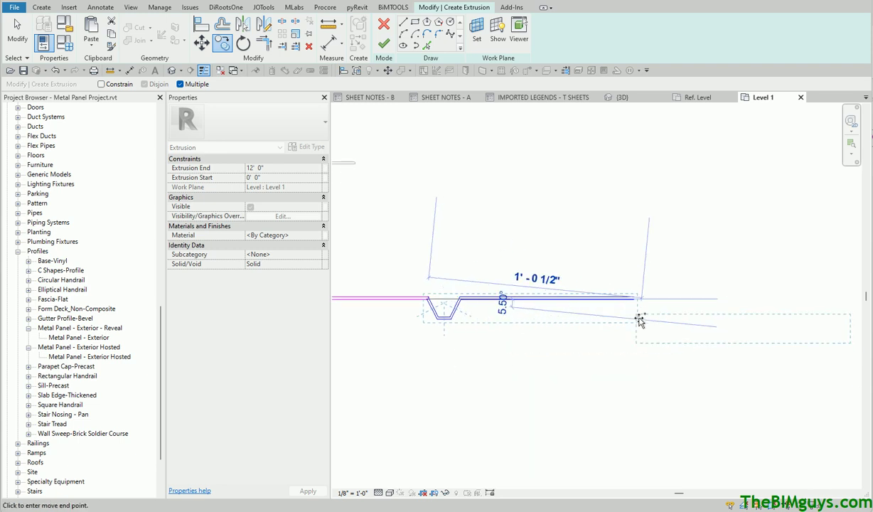
pyautogui.click(635, 300)
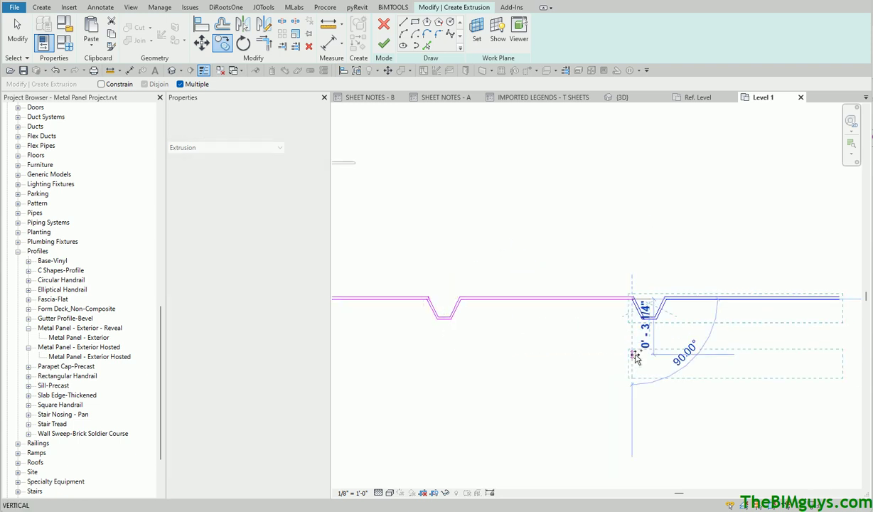
pyautogui.press('Escape')
pyautogui.press('Escape')
# Draw a short vertical line closing the far right end of the panel sketch.
pyautogui.scroll(3, 791, 332)
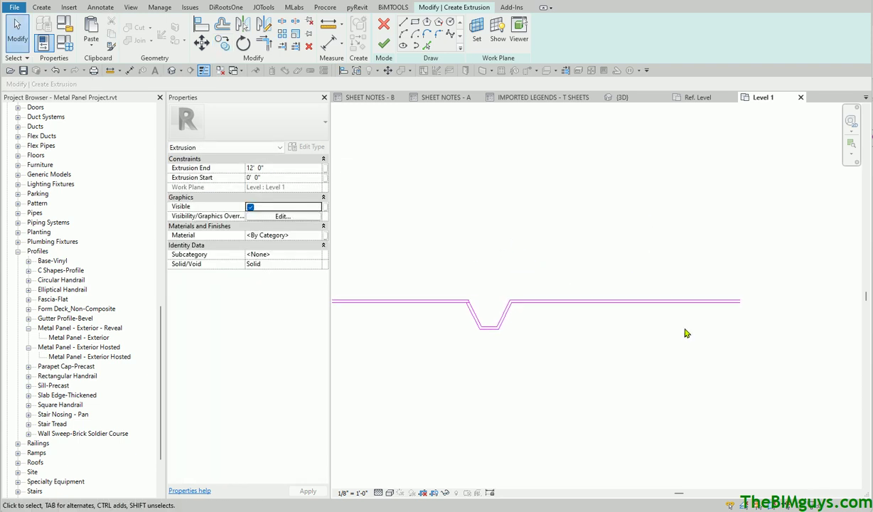
pyautogui.click(403, 23)
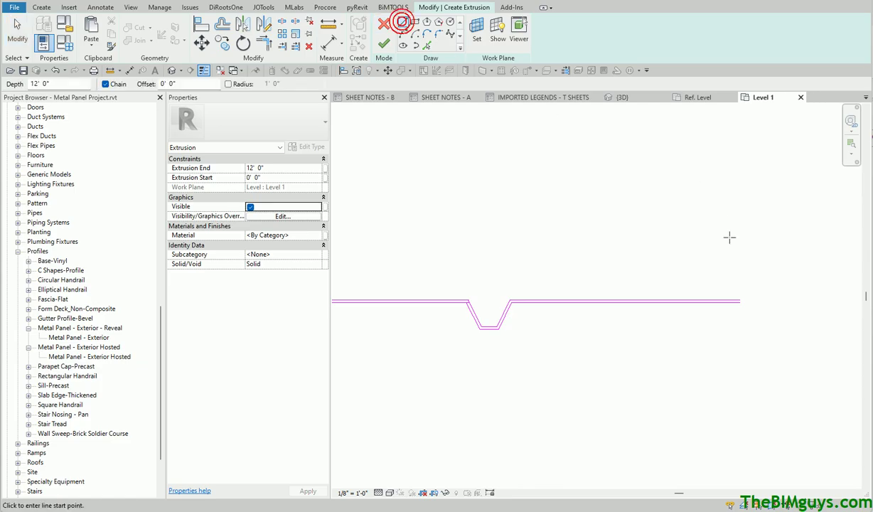
pyautogui.click(739, 300)
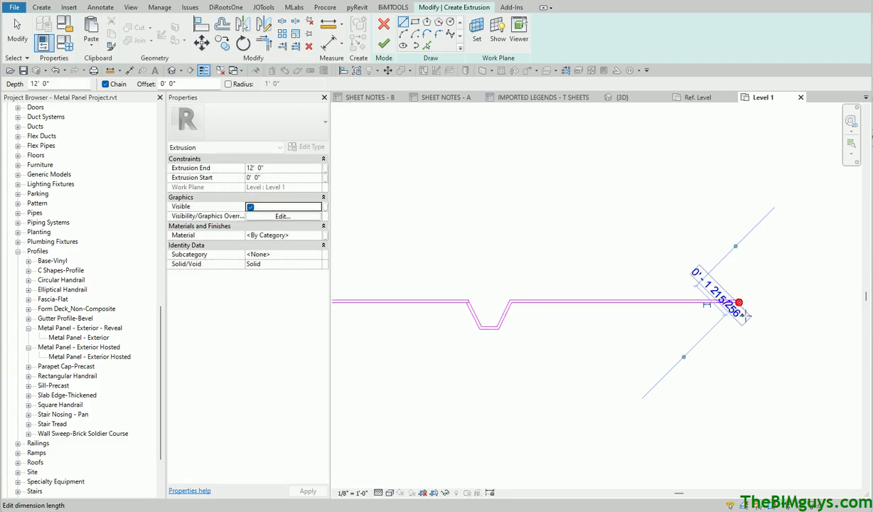
pyautogui.scroll(5, 737, 312)
pyautogui.press('Escape')
pyautogui.press('Escape')
pyautogui.scroll(5, 754, 298)
pyautogui.click(699, 201)
pyautogui.moveTo(697, 208); pyautogui.dragTo(732, 201)
pyautogui.click(771, 278)
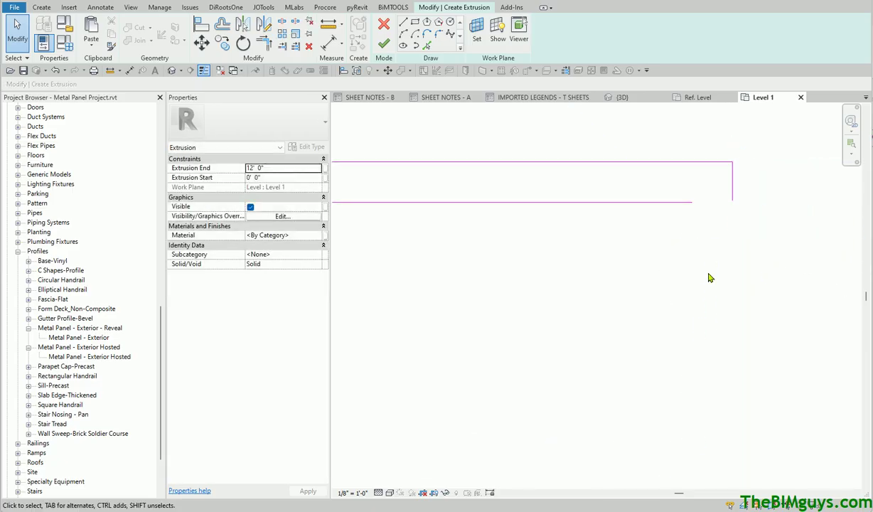
# Trim the lower panel line at the far right end to the vertical closing line.
pyautogui.press('t')
pyautogui.press('r')
pyautogui.click(670, 202)
pyautogui.click(731, 189)
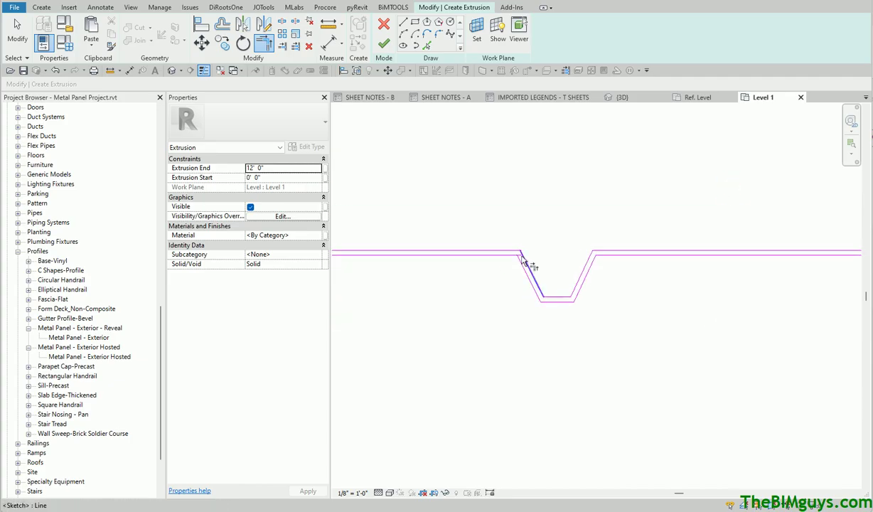
# Trim the flat panel lines to the sloped lines at the joint before the rightmost rib.
pyautogui.scroll(3, 519, 256)
pyautogui.press('t')
pyautogui.press('r')
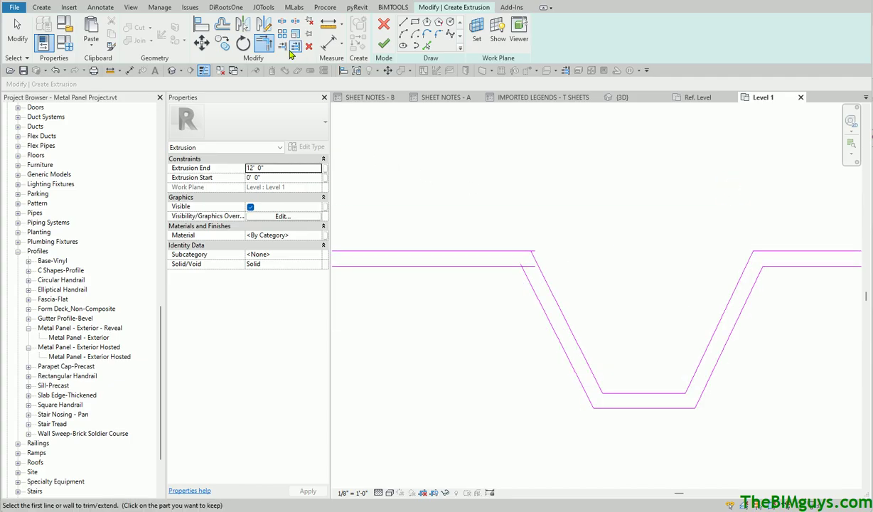
pyautogui.click(522, 250)
pyautogui.click(540, 267)
# Delete the leftover end cap at the joint before the middle rib and trim the flat lines to the sloped lines.
pyautogui.scroll(-4, 497, 341)
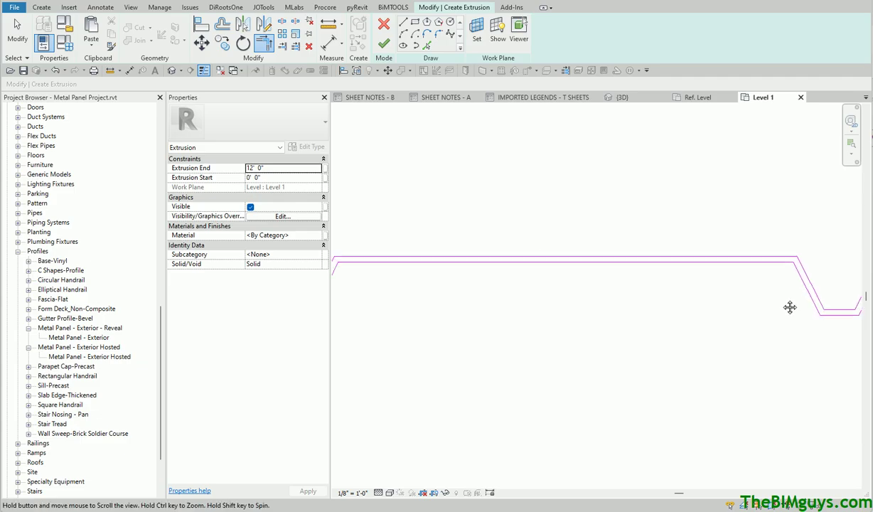
pyautogui.moveTo(417, 277); pyautogui.dragTo(525, 296, button='middle')
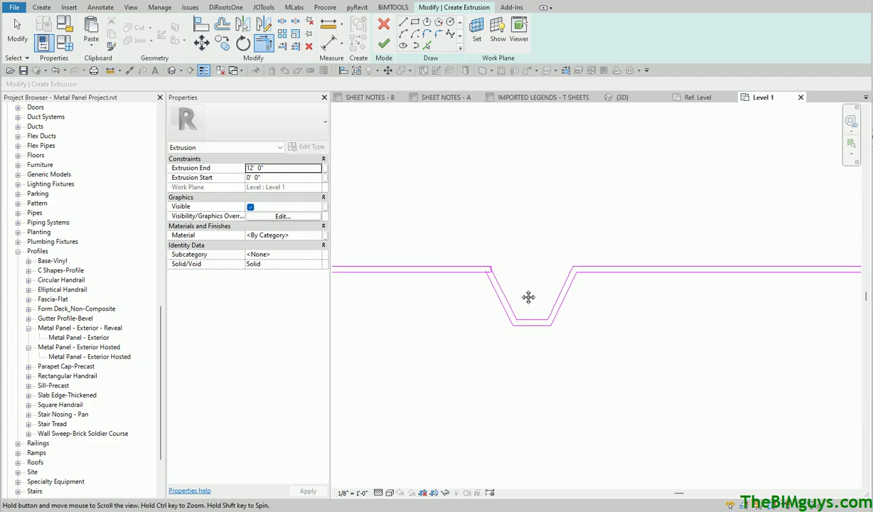
pyautogui.click(466, 275)
pyautogui.click(498, 290)
pyautogui.scroll(3, 502, 273)
pyautogui.press('Escape')
pyautogui.click(476, 277)
pyautogui.press('Delete')
pyautogui.press('t')
pyautogui.press('r')
pyautogui.click(461, 268)
pyautogui.click(477, 289)
pyautogui.scroll(-2, 457, 361)
pyautogui.moveTo(457, 360); pyautogui.dragTo(652, 329, button='middle')
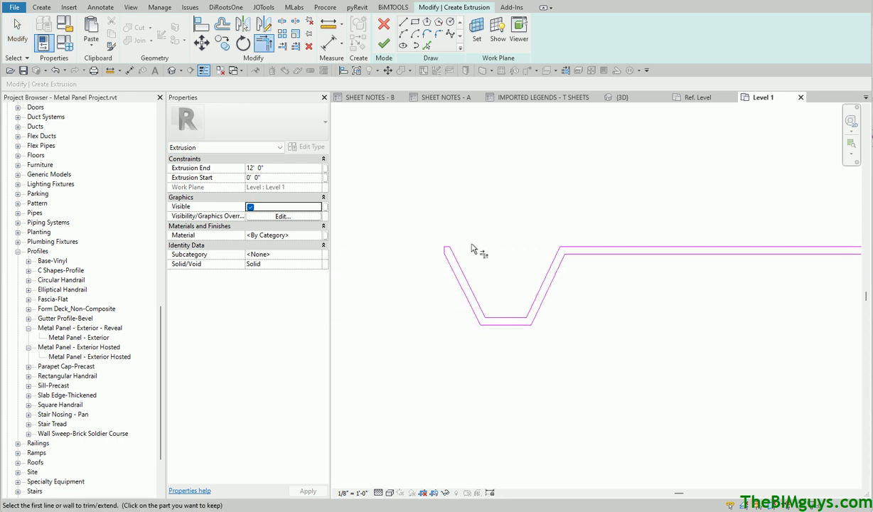
# Assign the Metal Panel material to the extrusion and finish its sketch.
pyautogui.scroll(-3, 597, 316)
pyautogui.scroll(-2, 513, 352)
pyautogui.moveTo(512, 353); pyautogui.dragTo(698, 358, button='middle')
pyautogui.scroll(-1, 693, 355)
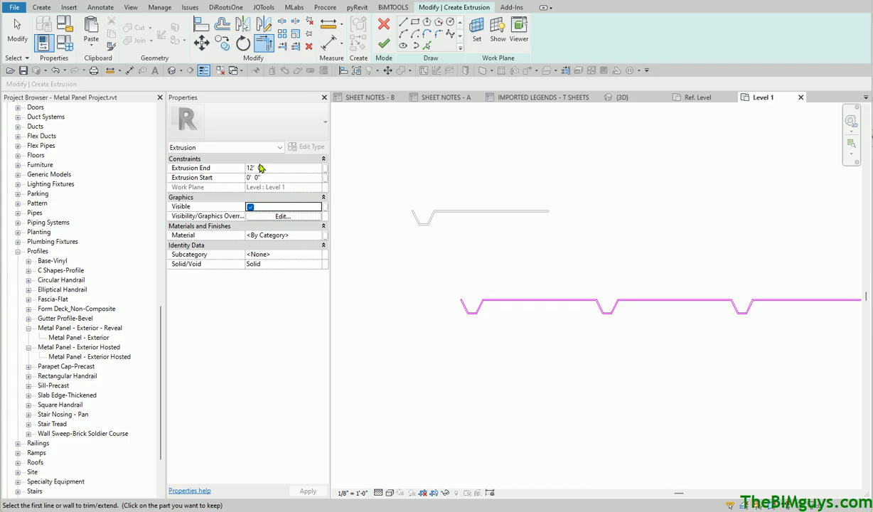
pyautogui.click(318, 236)
pyautogui.click(318, 236)
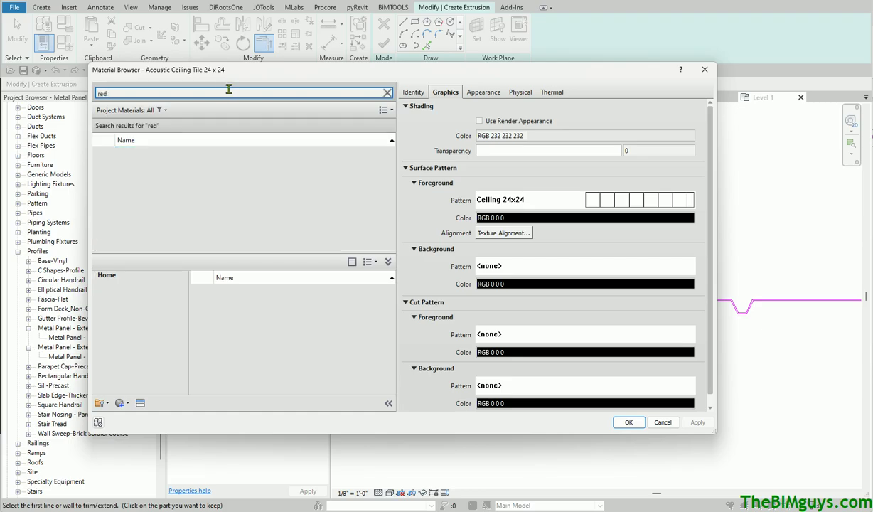
pyautogui.click(145, 224)
pyautogui.click(629, 422)
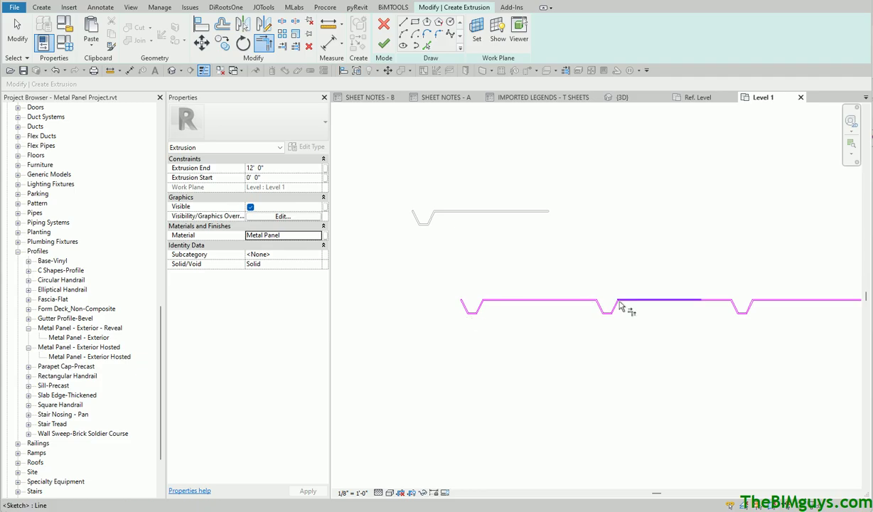
pyautogui.click(381, 46)
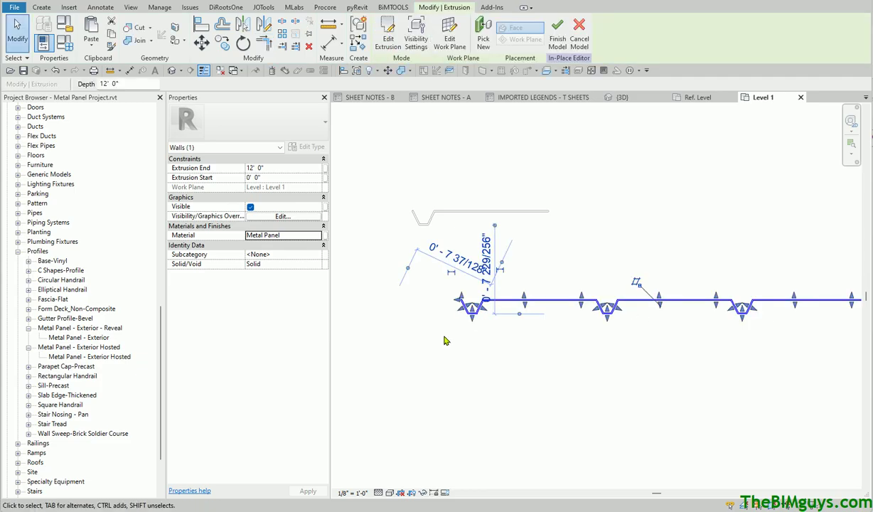
# Finish the in-place model and show the new panel in the default 3D view.
pyautogui.click(382, 32)
pyautogui.click(172, 70)
pyautogui.scroll(-3, 374, 197)
pyautogui.scroll(3, 676, 382)
pyautogui.scroll(-3, 613, 379)
pyautogui.scroll(6, 604, 398)
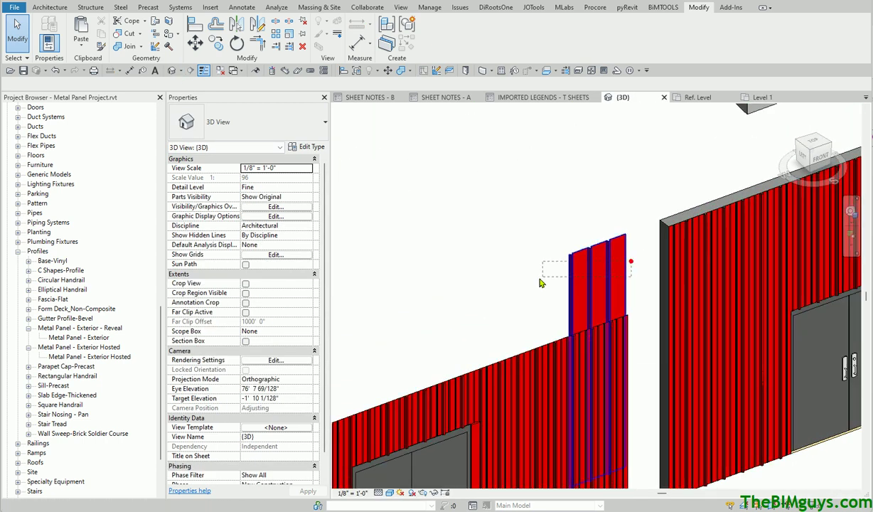
# Move the in-place metal panel away from the red swept wall so it stands on its own.
pyautogui.click(572, 291)
pyautogui.moveTo(573, 291); pyautogui.dragTo(409, 221)
pyautogui.click(517, 213)
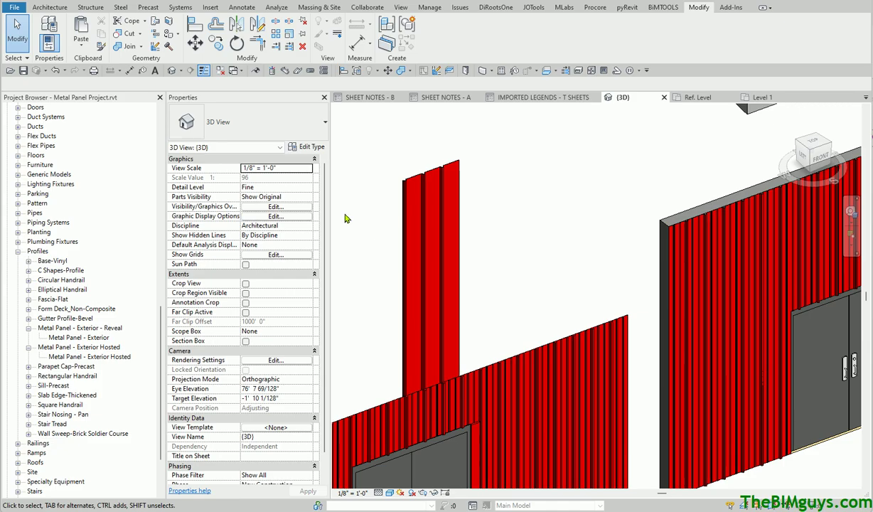
# Try to place a Door-Passage-Single-Flush 36" x 84" door in the standalone red in-place panel, and undo the placement.
pyautogui.click(53, 7)
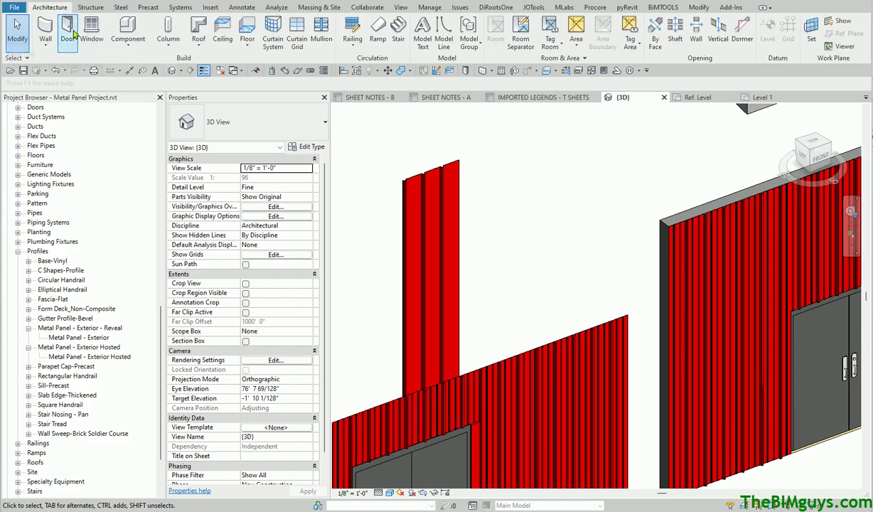
pyautogui.click(68, 32)
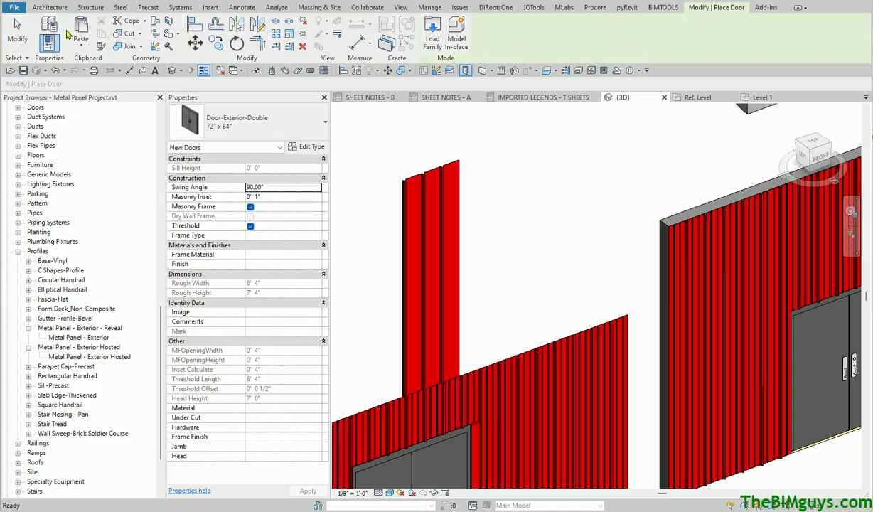
pyautogui.click(314, 117)
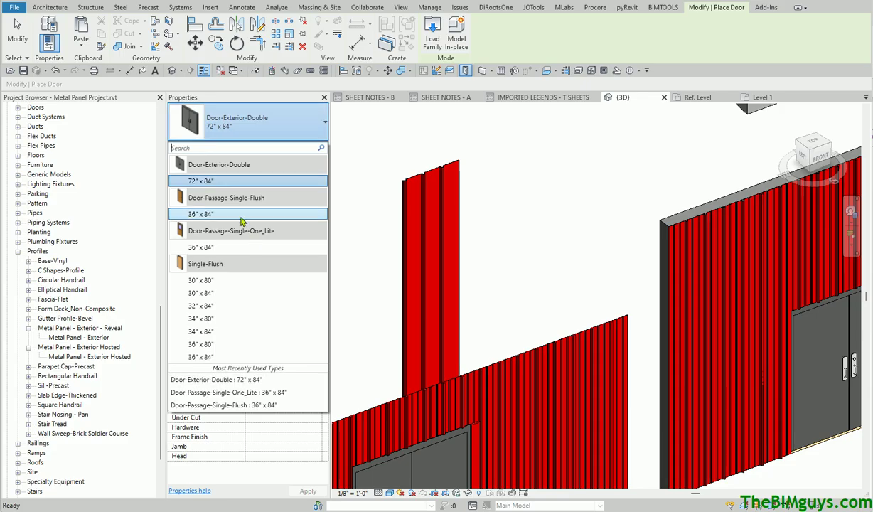
pyautogui.click(201, 213)
pyautogui.moveTo(447, 339); pyautogui.dragTo(455, 179, button='middle')
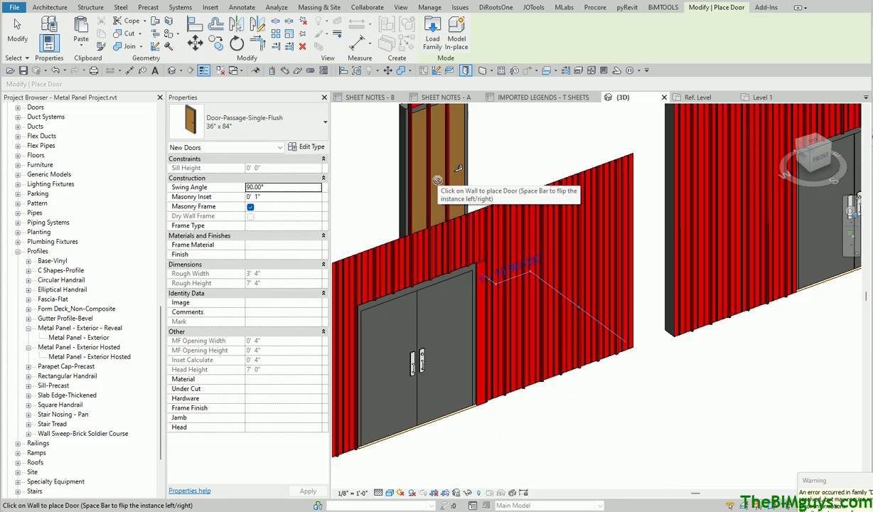
pyautogui.scroll(1, 458, 169)
pyautogui.moveTo(458, 168); pyautogui.dragTo(531, 250, button='middle')
pyautogui.press('Escape')
pyautogui.press('Escape')
pyautogui.hotkey('ctrl', 'z')
# Delete the double door from the grey ribbed in-place wall.
pyautogui.scroll(-3, 552, 238)
pyautogui.scroll(2, 610, 341)
pyautogui.keyDown('shift'); pyautogui.moveTo(602, 337); pyautogui.dragTo(620, 276, button='middle'); pyautogui.keyUp('shift')
pyautogui.scroll(5, 620, 275)
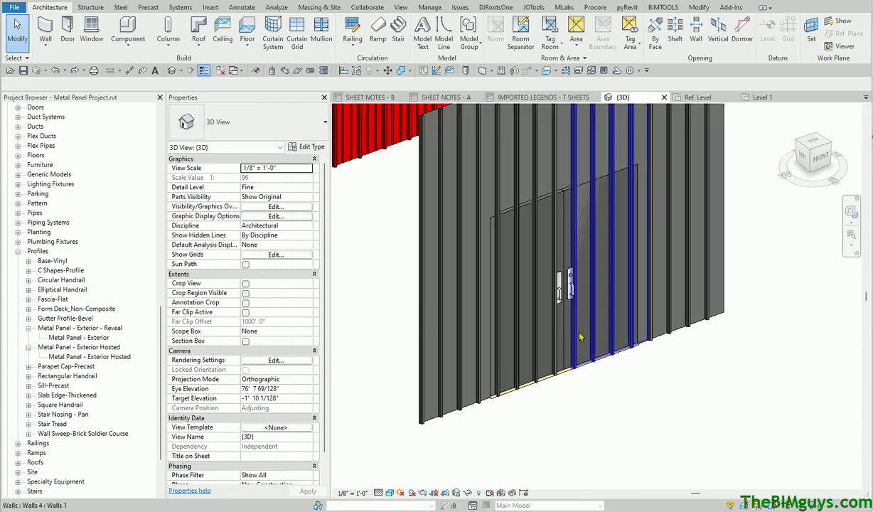
pyautogui.click(567, 305)
pyautogui.press('Delete')
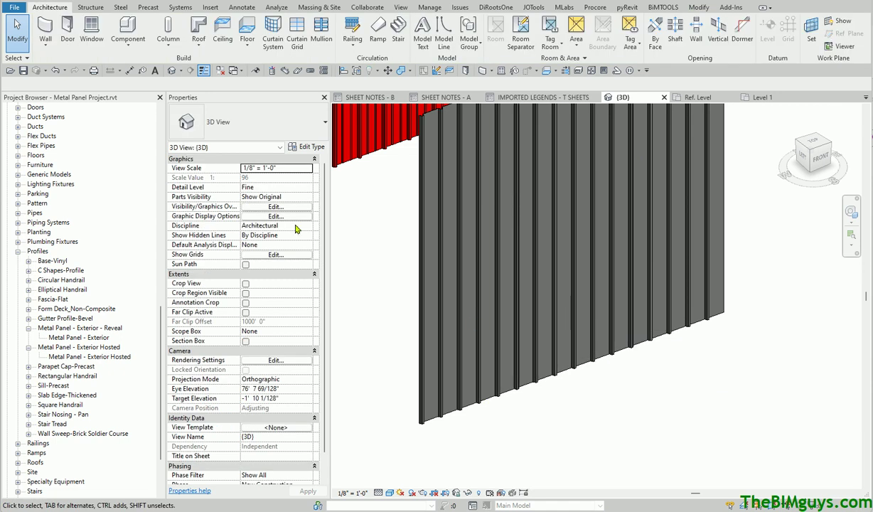
# Place two Door-Passage-Single-Flush 36" x 84" doors side by side in the grey ribbed in-place wall.
pyautogui.click(68, 32)
pyautogui.scroll(5, 494, 340)
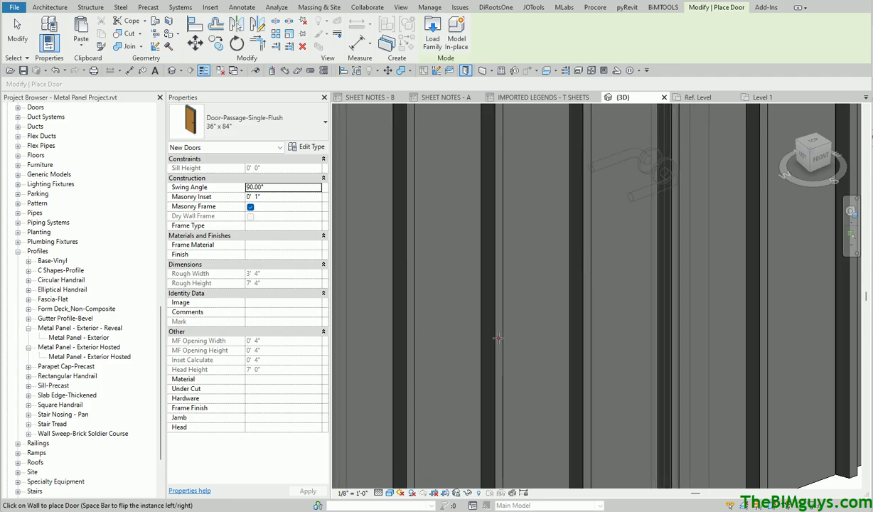
pyautogui.click(497, 338)
pyautogui.scroll(-4, 498, 338)
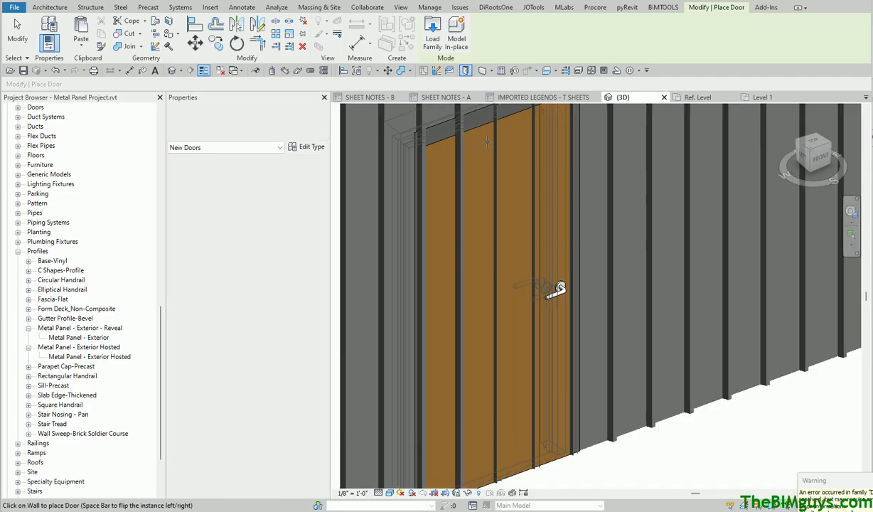
pyautogui.scroll(3, 553, 292)
pyautogui.moveTo(553, 293); pyautogui.dragTo(529, 255, button='middle')
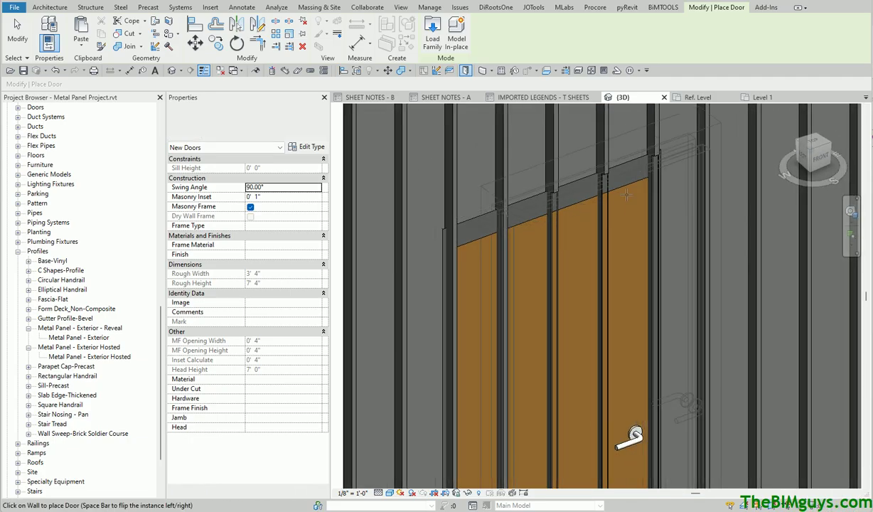
pyautogui.scroll(-5, 646, 308)
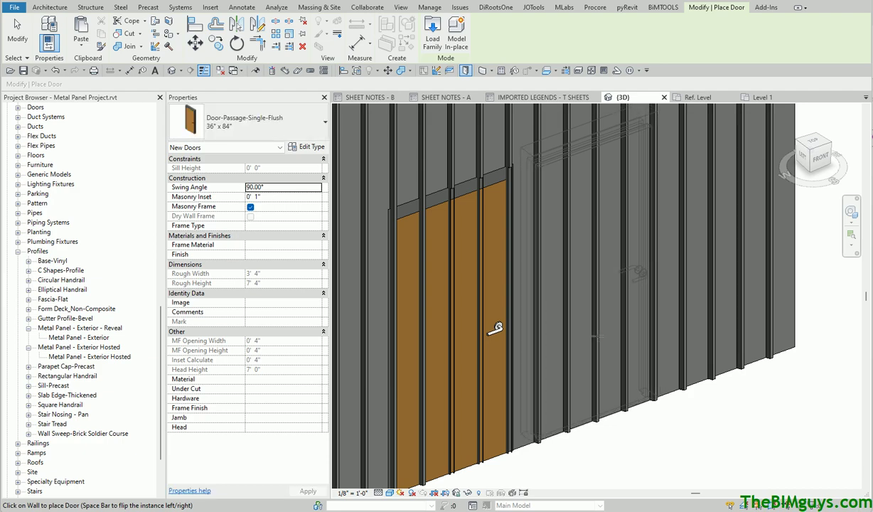
pyautogui.click(597, 336)
pyautogui.press('Escape')
pyautogui.press('Escape')
# Check the properties of the wall sweep near the end of the large red panel wall.
pyautogui.keyDown('shift'); pyautogui.moveTo(635, 370); pyautogui.dragTo(679, 423, button='middle'); pyautogui.keyUp('shift')
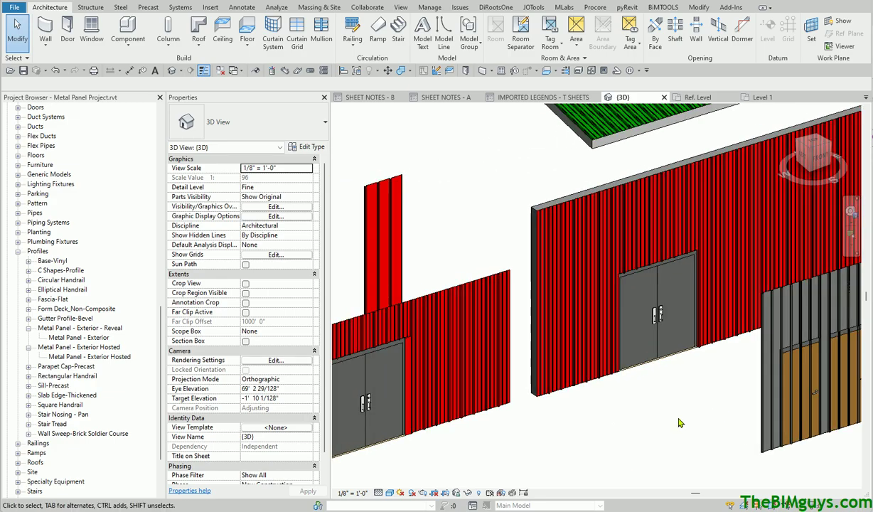
pyautogui.click(559, 395)
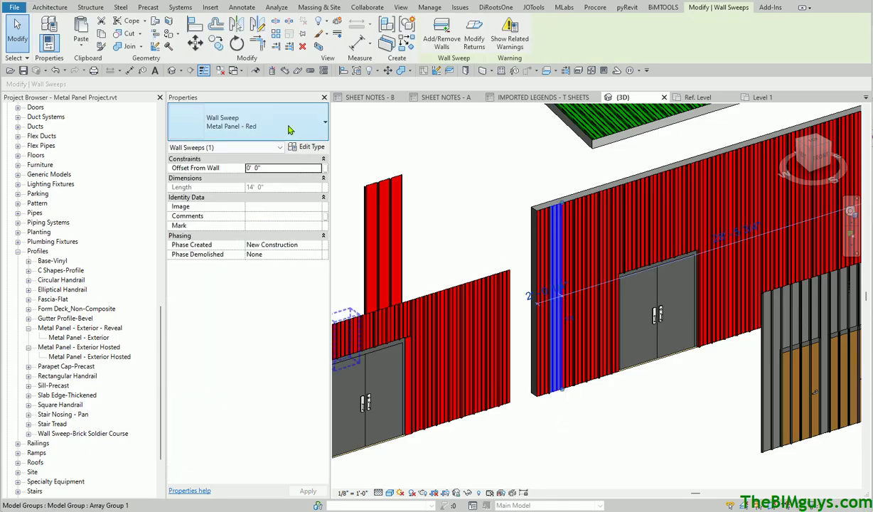
pyautogui.click(498, 199)
# Edit the green in-place metal roof and open the array group at the roof's edge for editing.
pyautogui.scroll(4, 492, 408)
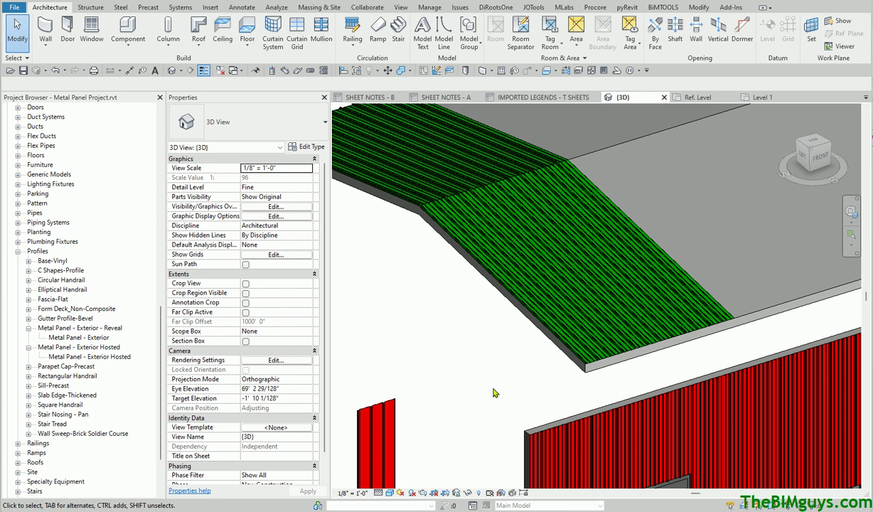
pyautogui.scroll(4, 517, 388)
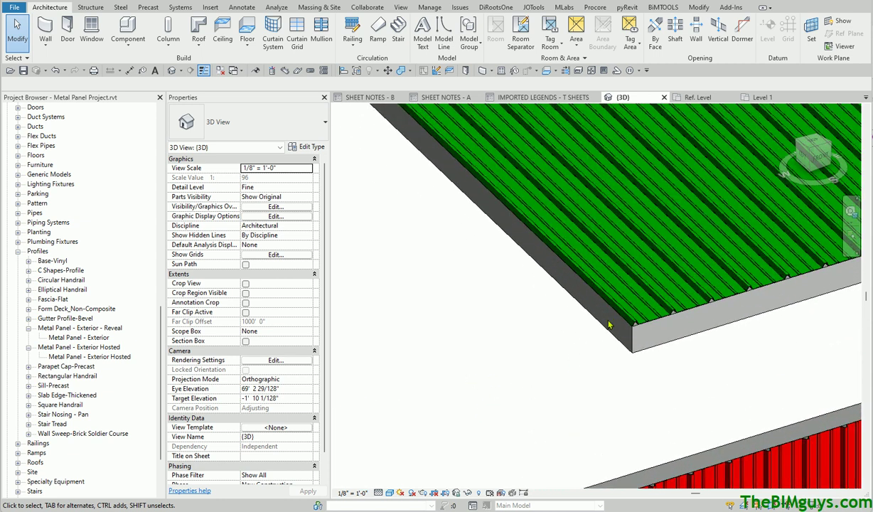
pyautogui.click(625, 321)
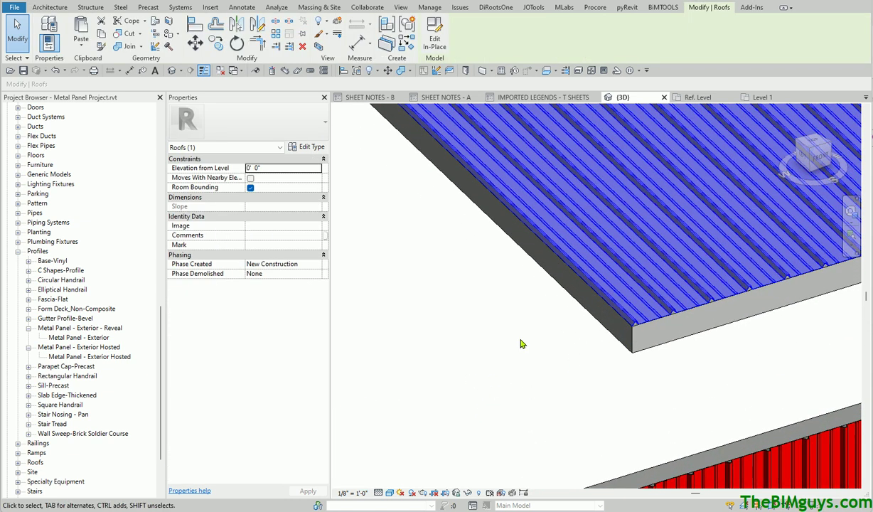
pyautogui.click(434, 39)
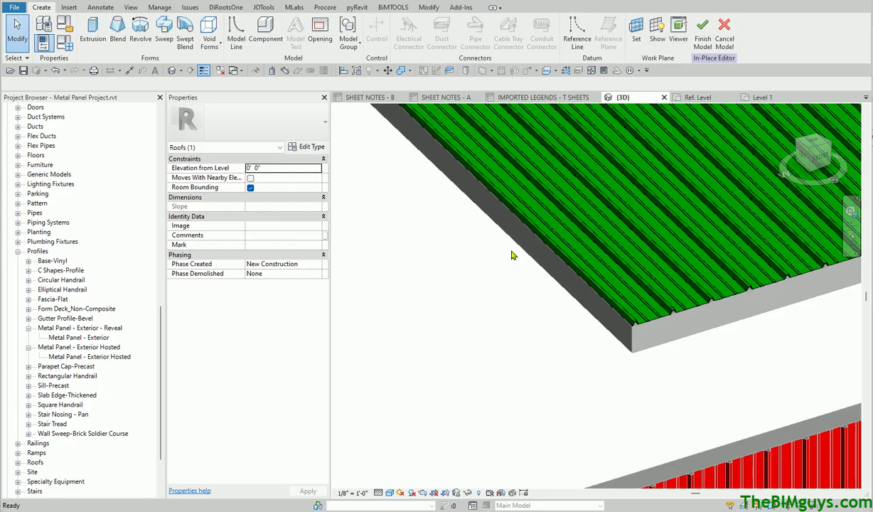
pyautogui.click(636, 324)
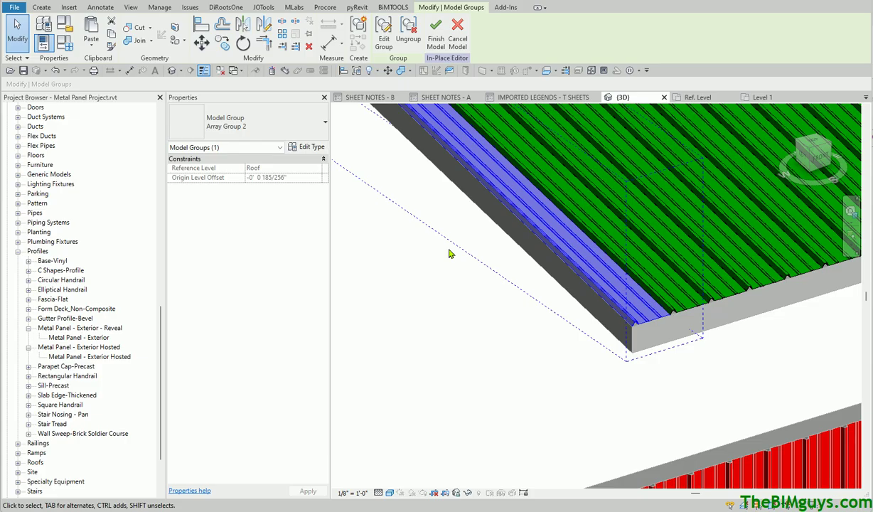
pyautogui.click(383, 39)
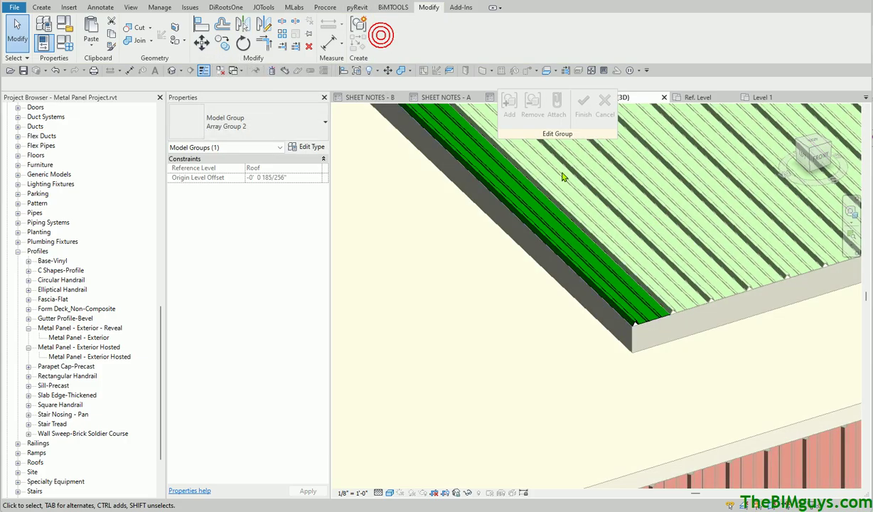
# Open the edge panel's sweep for editing and examine its corrugated profile.
pyautogui.click(636, 328)
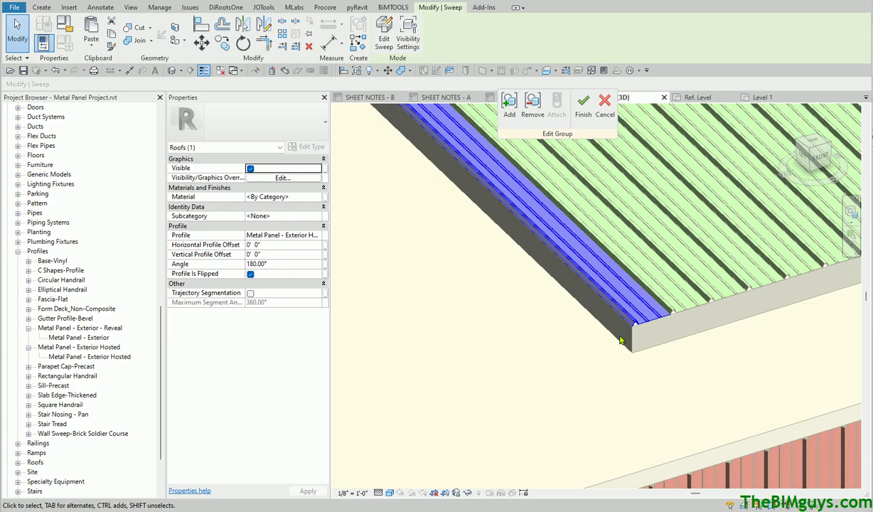
pyautogui.scroll(4, 629, 335)
pyautogui.moveTo(628, 334); pyautogui.dragTo(492, 200, button='middle')
pyautogui.click(381, 42)
pyautogui.scroll(-4, 489, 326)
pyautogui.moveTo(488, 325); pyautogui.dragTo(517, 258, button='middle')
pyautogui.scroll(2, 516, 258)
pyautogui.scroll(3, 607, 291)
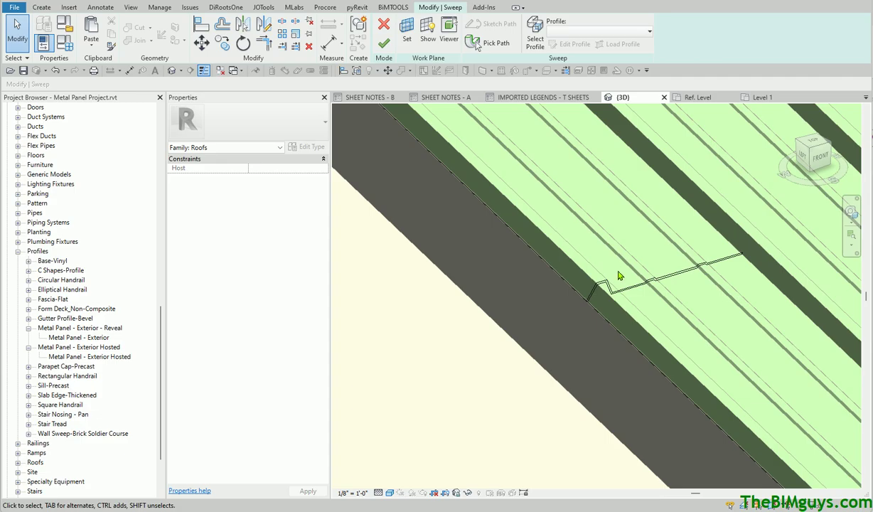
pyautogui.scroll(-3, 612, 281)
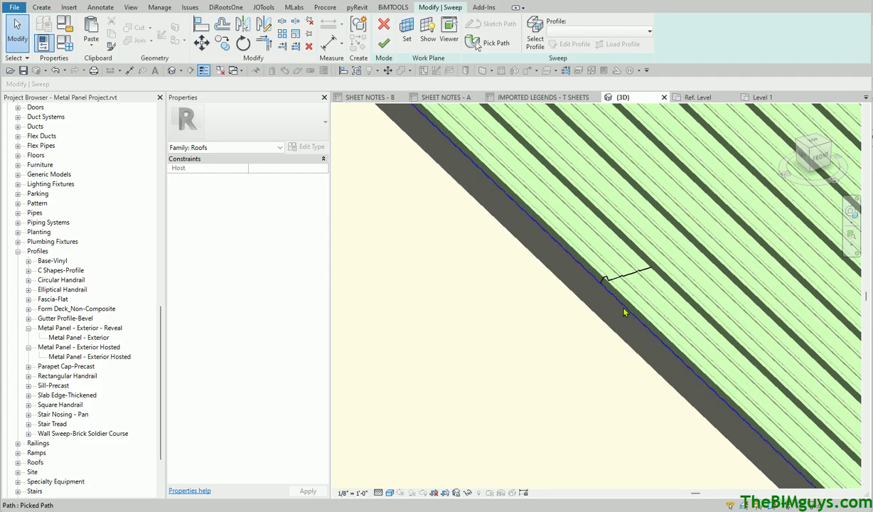
# Review the sweep's picked path along the folded roof edge and how the profile sits on it.
pyautogui.click(496, 43)
pyautogui.scroll(-2, 497, 267)
pyautogui.scroll(-3, 497, 267)
pyautogui.scroll(1, 455, 242)
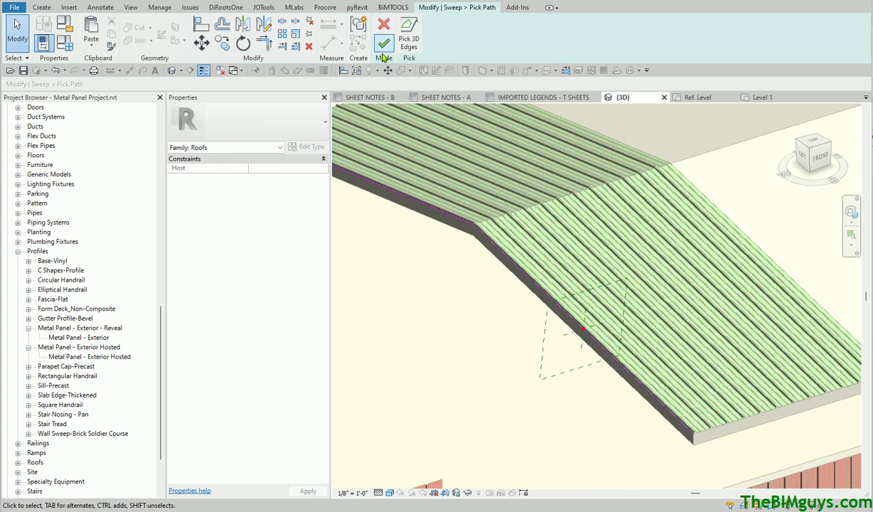
pyautogui.click(384, 45)
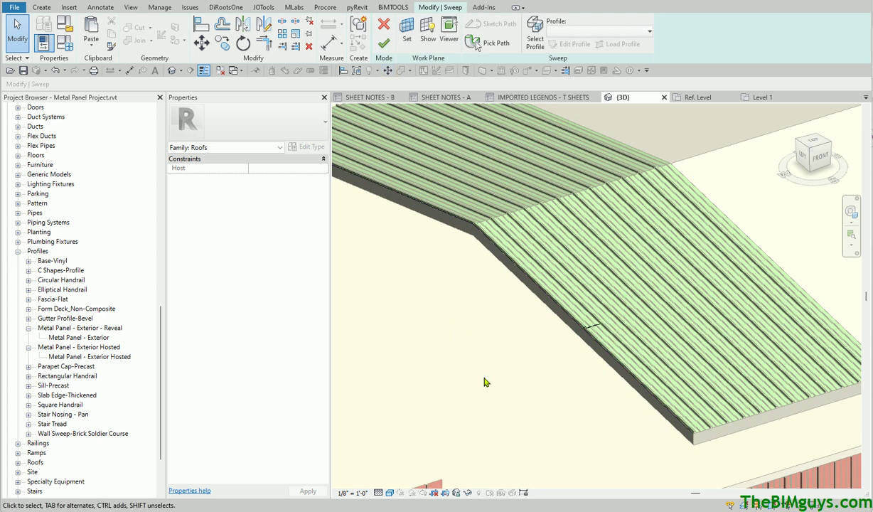
pyautogui.scroll(3, 589, 327)
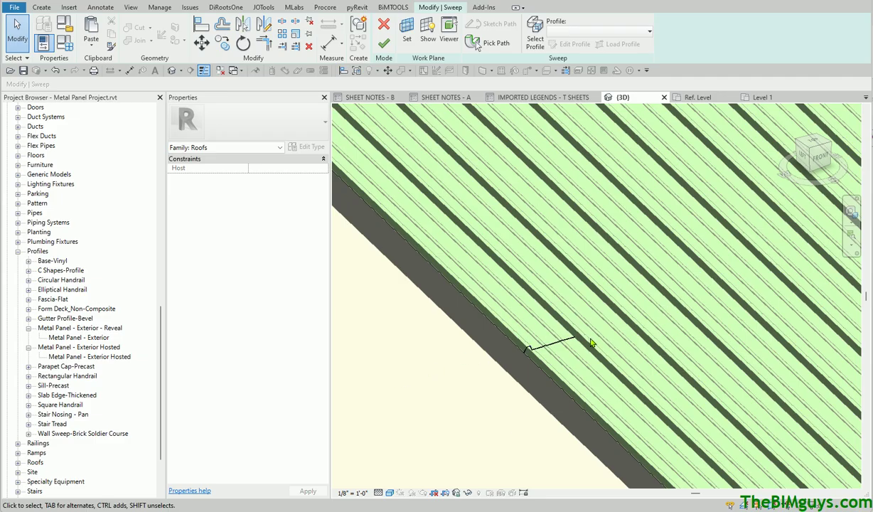
pyautogui.scroll(-5, 589, 343)
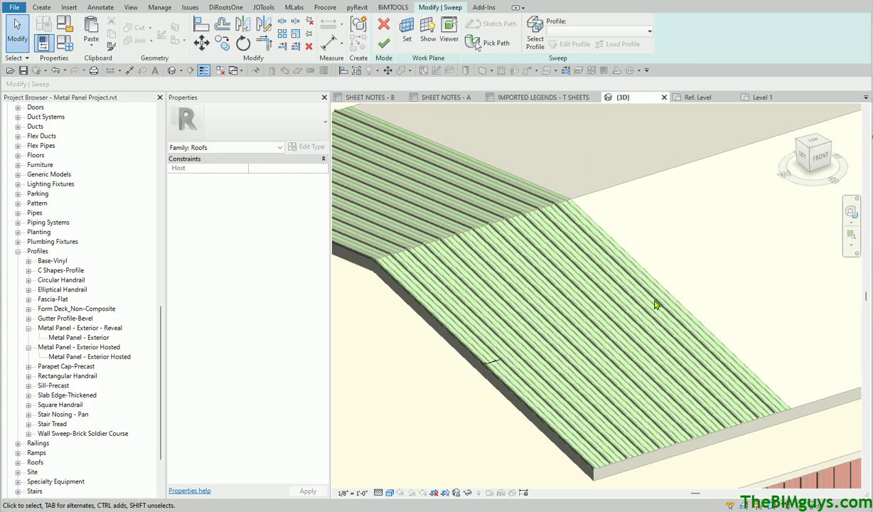
# Finish the sweep and the array group edit, and clear the selection.
pyautogui.click(384, 44)
pyautogui.click(434, 411)
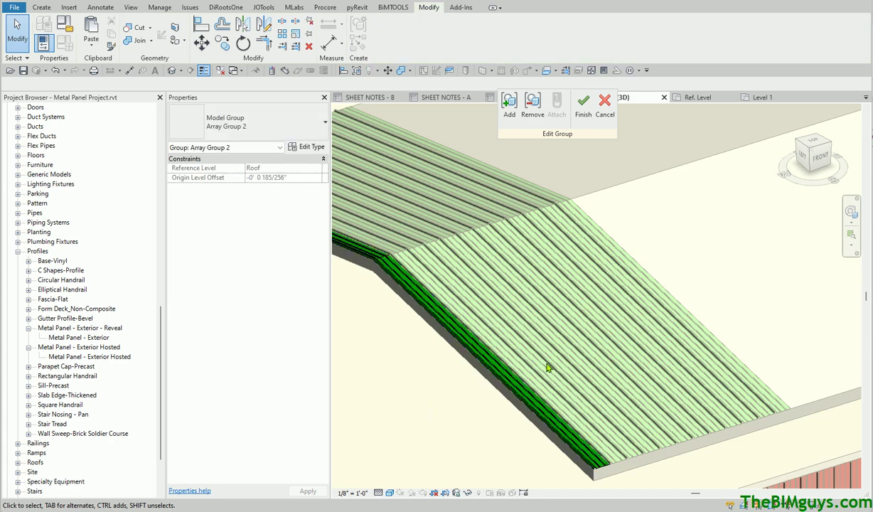
pyautogui.click(581, 107)
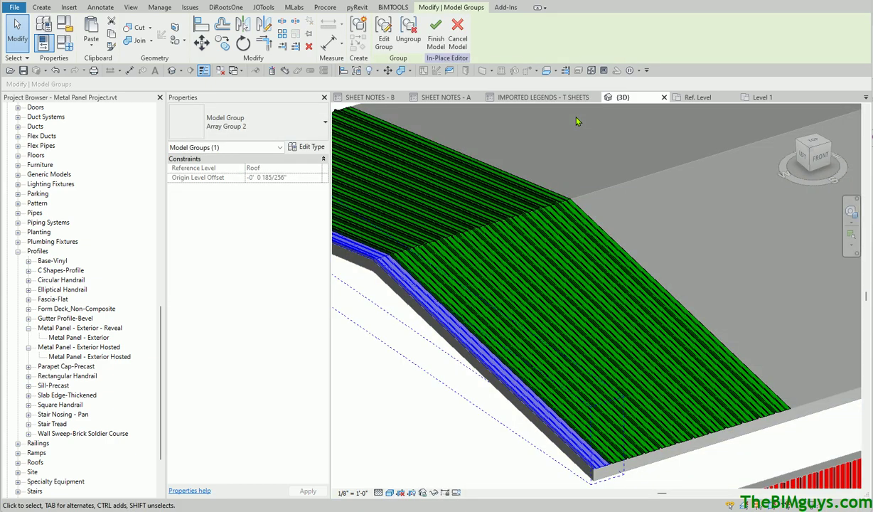
pyautogui.click(436, 430)
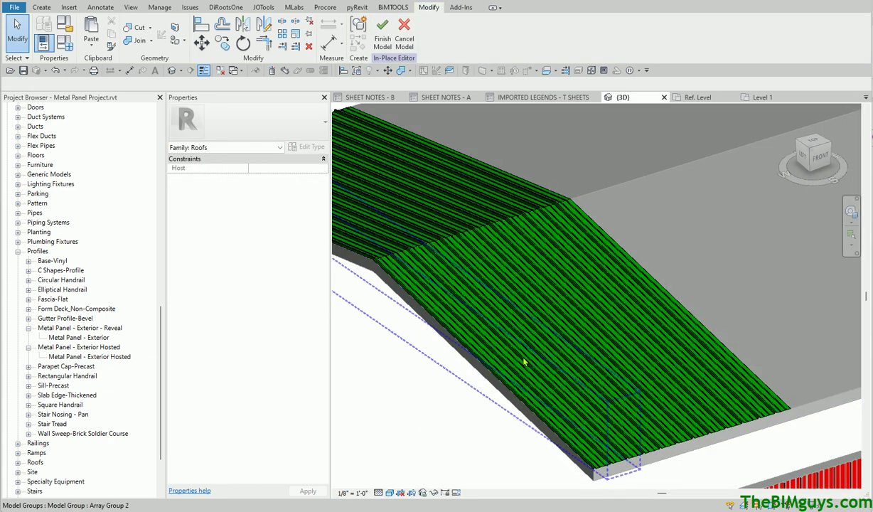
# Raise the panel count of the roof array to 36 and on to 60 to extend the panels along the roof.
pyautogui.click(579, 348)
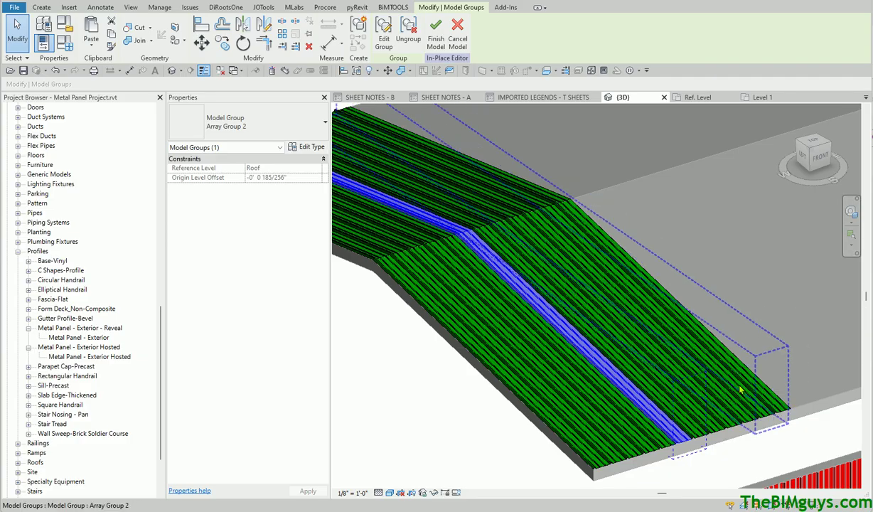
pyautogui.keyDown('shift'); pyautogui.moveTo(738, 400); pyautogui.dragTo(587, 431, button='middle'); pyautogui.keyUp('shift')
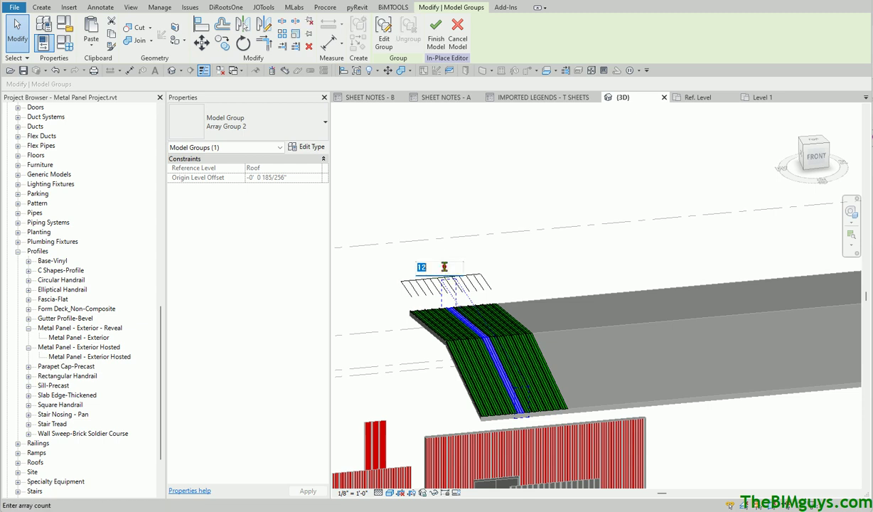
pyautogui.press('Return')
pyautogui.scroll(5, 488, 339)
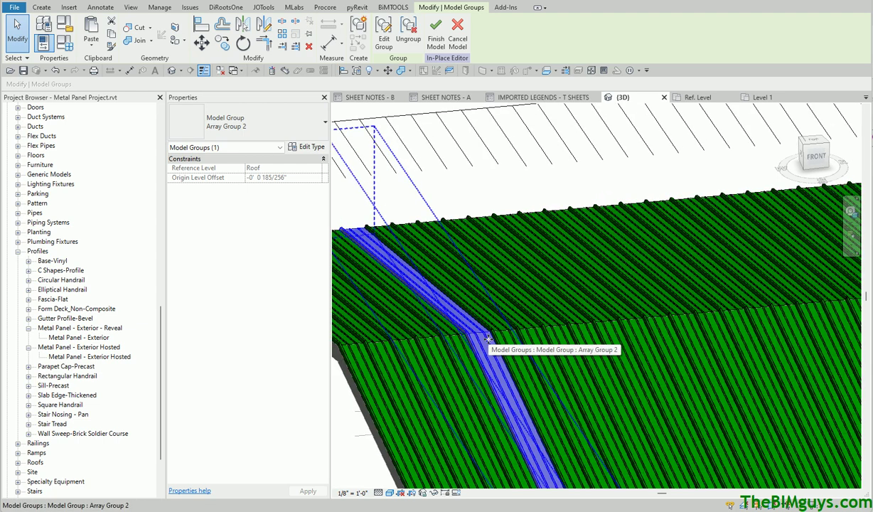
pyautogui.scroll(3, 513, 434)
pyautogui.scroll(-1, 510, 427)
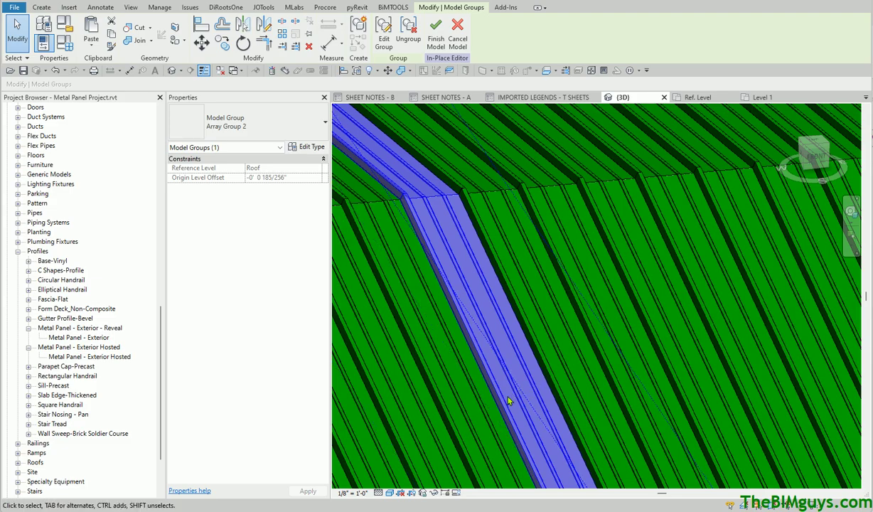
pyautogui.scroll(-6, 508, 402)
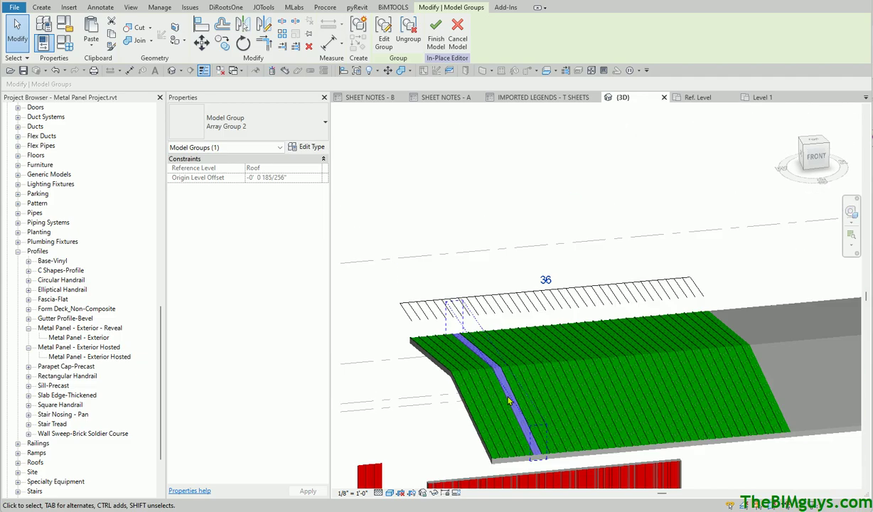
pyautogui.click(460, 258)
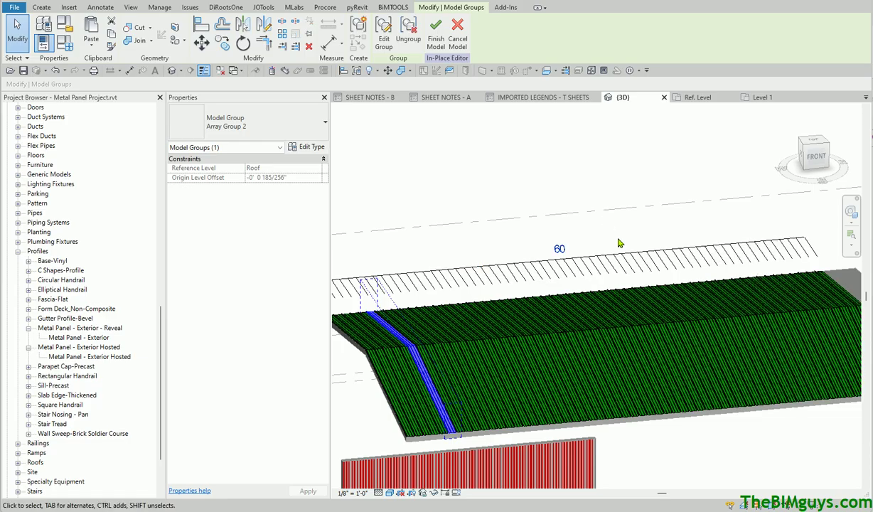
pyautogui.click(613, 231)
pyautogui.moveTo(658, 454); pyautogui.dragTo(635, 361, button='middle')
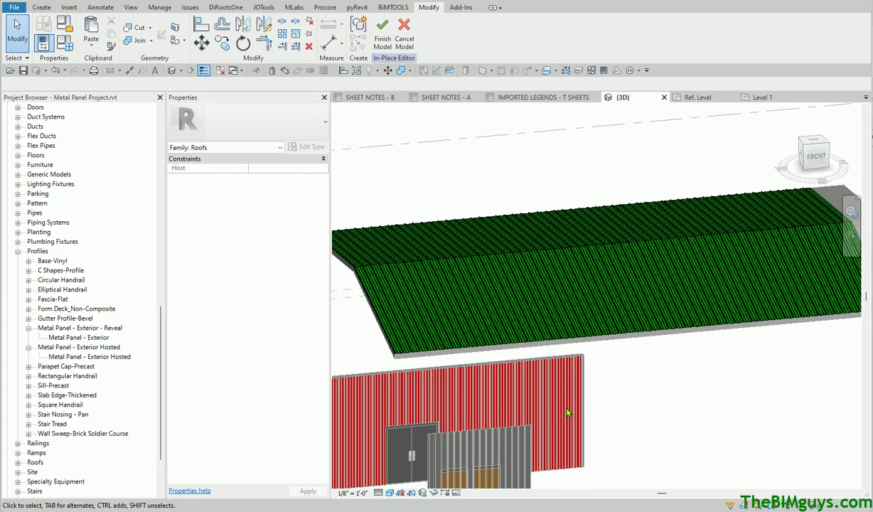
pyautogui.keyDown('shift'); pyautogui.moveTo(567, 413); pyautogui.dragTo(569, 446, button='middle'); pyautogui.keyUp('shift')
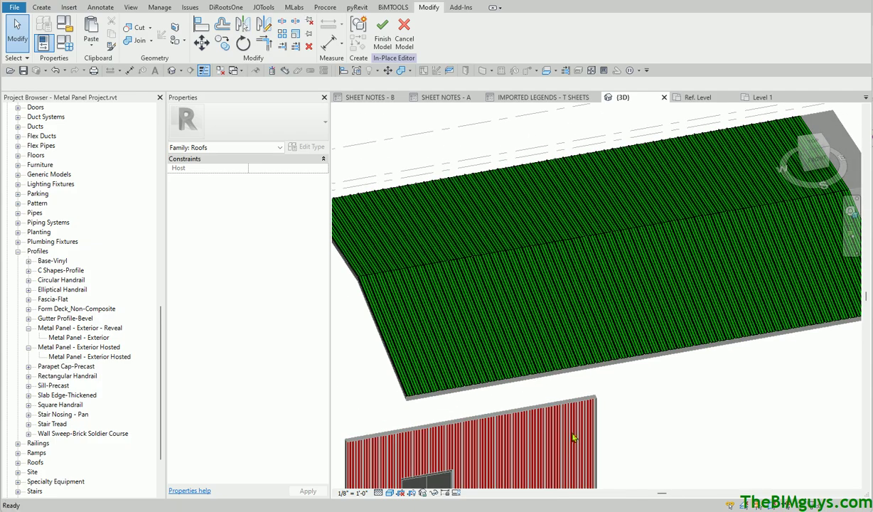
# Finish the in-place roof model and dismiss the save reminder without saving.
pyautogui.scroll(3, 574, 437)
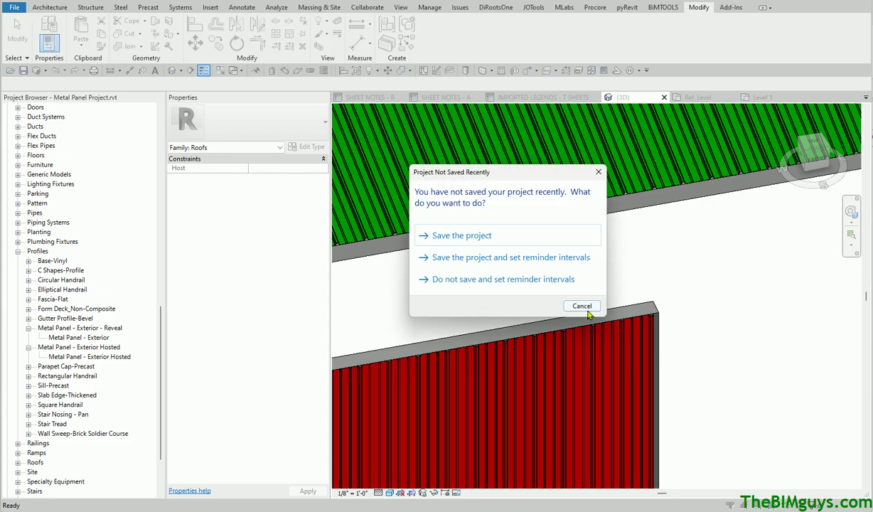
pyautogui.click(582, 306)
pyautogui.click(565, 344)
# Look over the extended green roof, the red panel walls and the grey wall with its doors in 3D.
pyautogui.keyDown('shift'); pyautogui.moveTo(588, 361); pyautogui.dragTo(390, 441, button='middle'); pyautogui.keyUp('shift')
pyautogui.click(620, 400)
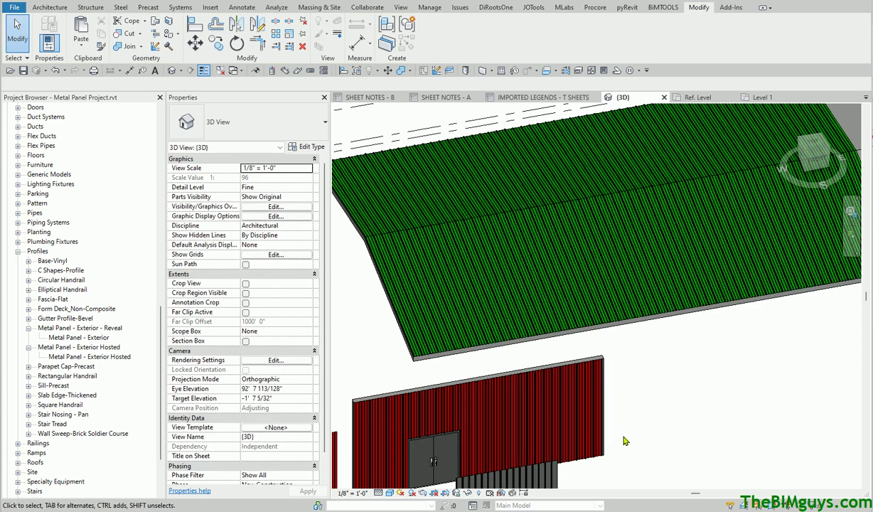
pyautogui.moveTo(623, 440); pyautogui.dragTo(704, 451, button='middle')
pyautogui.scroll(5, 709, 452)
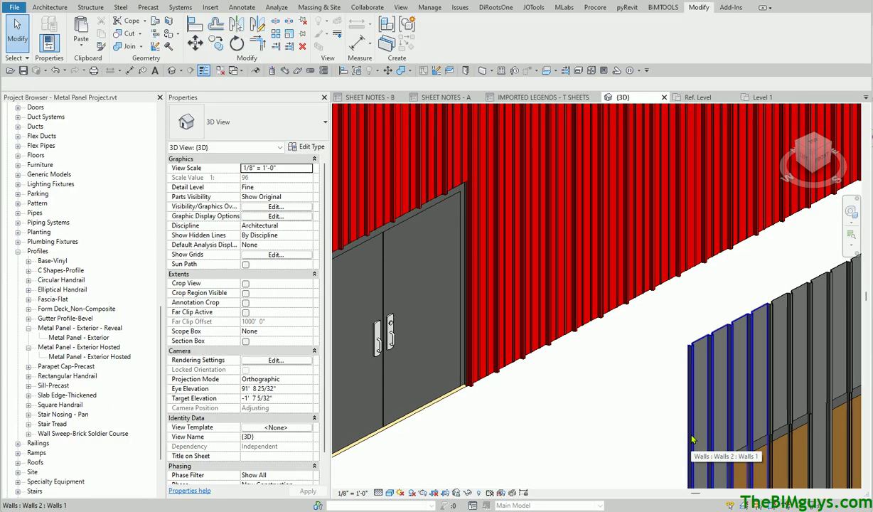
pyautogui.scroll(-6, 633, 374)
pyautogui.keyDown('shift'); pyautogui.moveTo(636, 386); pyautogui.dragTo(678, 436, button='middle'); pyautogui.keyUp('shift')
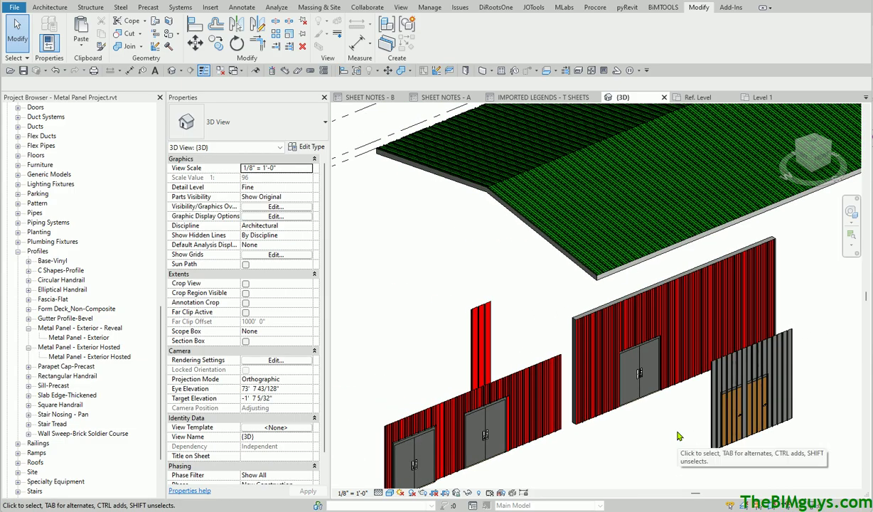